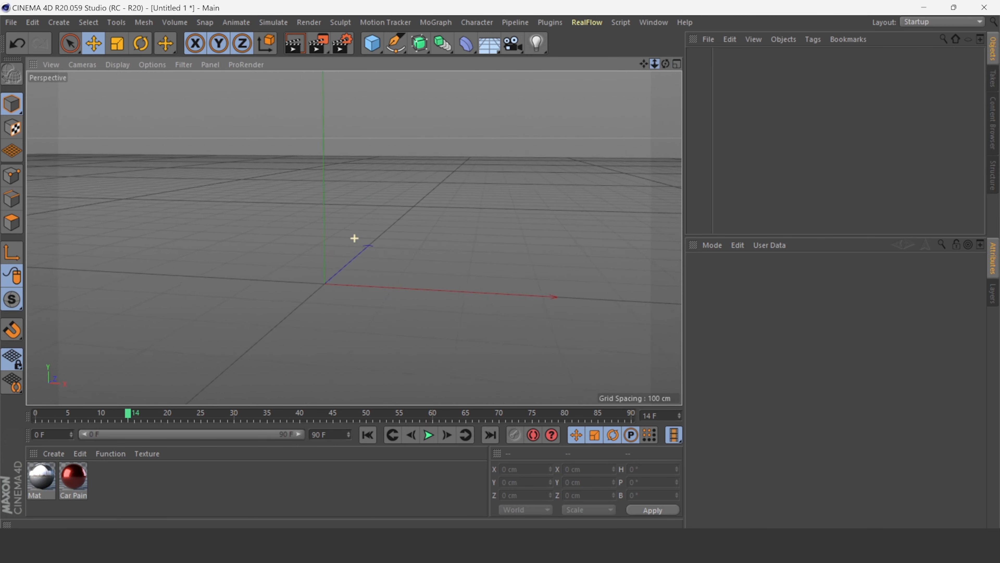
# Add a MoText object and set its alignment to Middle and its font style to Bold
pyautogui.click(433, 22)
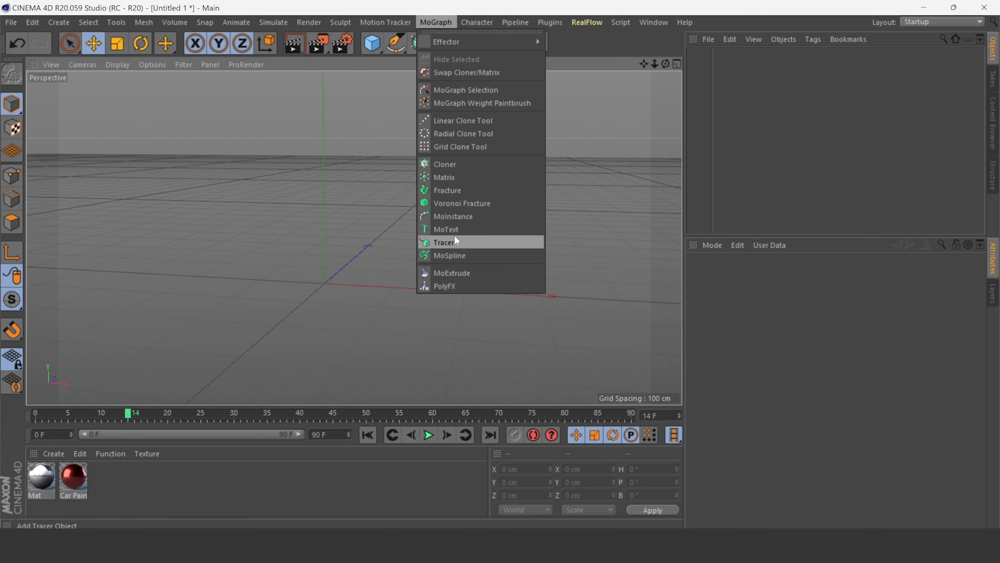
pyautogui.click(442, 229)
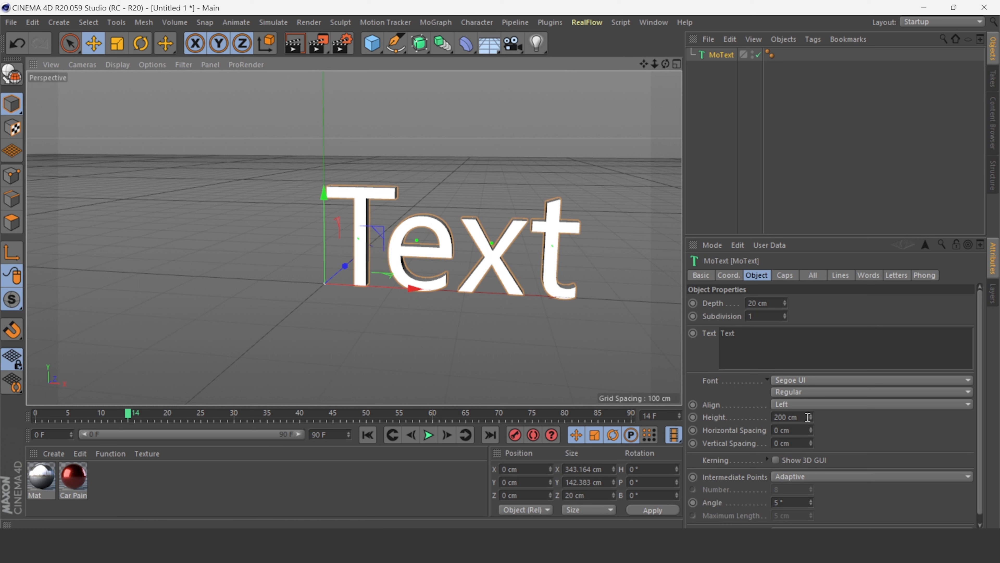
pyautogui.click(804, 405)
pyautogui.click(805, 429)
pyautogui.click(806, 390)
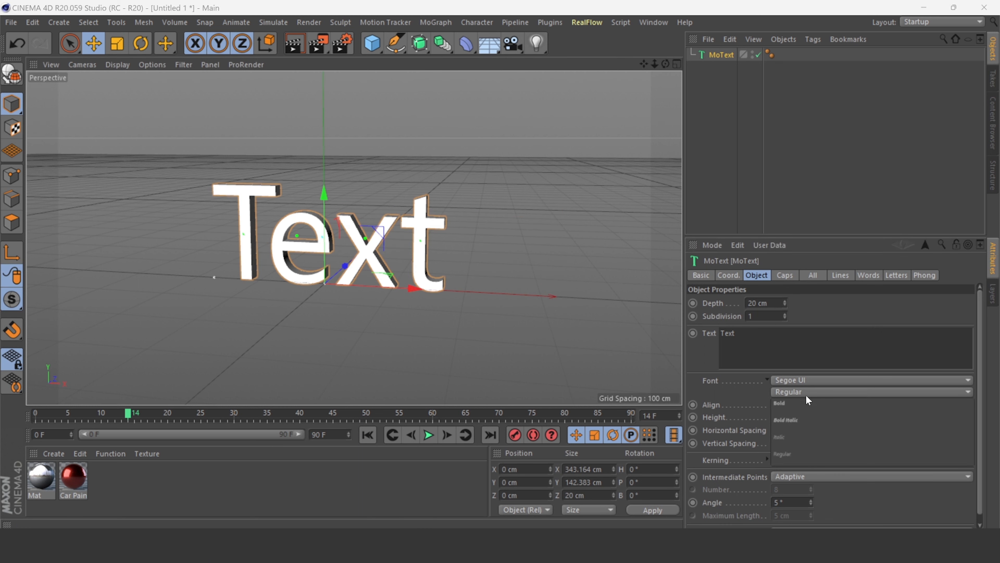
pyautogui.click(805, 400)
# Replace the MoText object's default text with the number 8
pyautogui.doubleClick(727, 333)
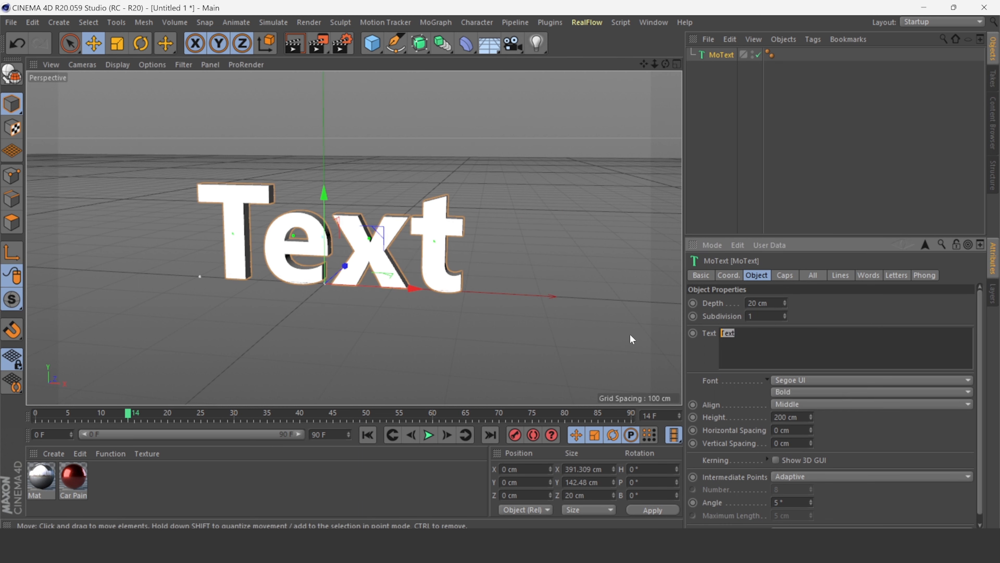
pyautogui.write('8')
pyautogui.click(444, 346)
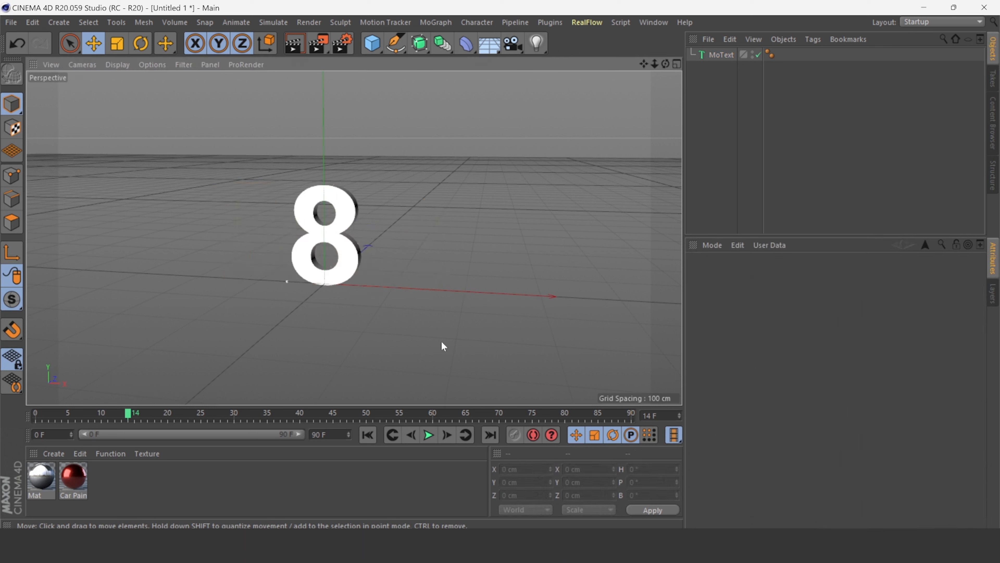
# Set the MoText object's extrusion depth to 40 cm
pyautogui.scroll(5, 236, 173)
pyautogui.scroll(-2, 282, 198)
pyautogui.moveTo(666, 64); pyautogui.dragTo(593, 177)
pyautogui.scroll(1, 591, 173)
pyautogui.moveTo(647, 67); pyautogui.dragTo(640, 65)
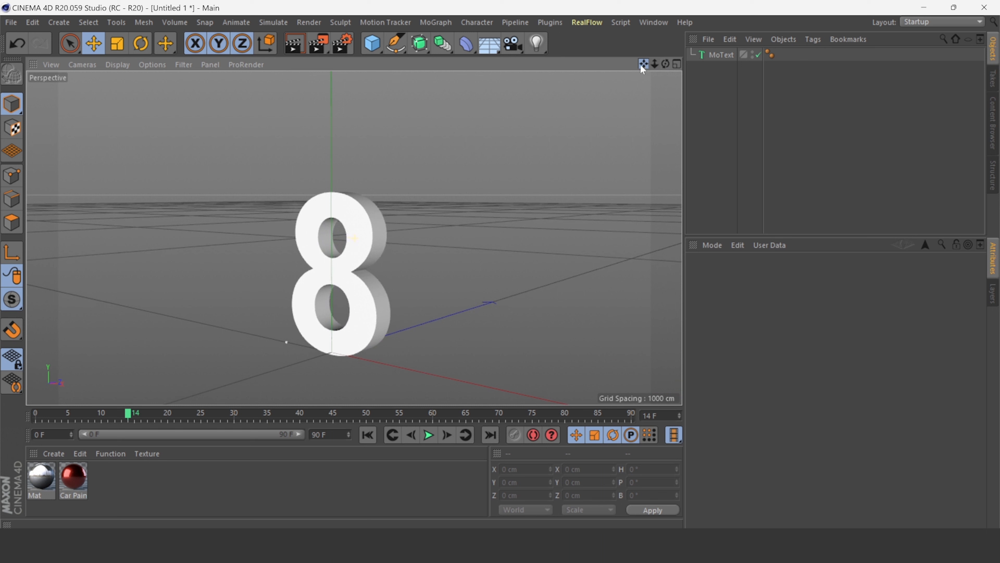
pyautogui.click(701, 57)
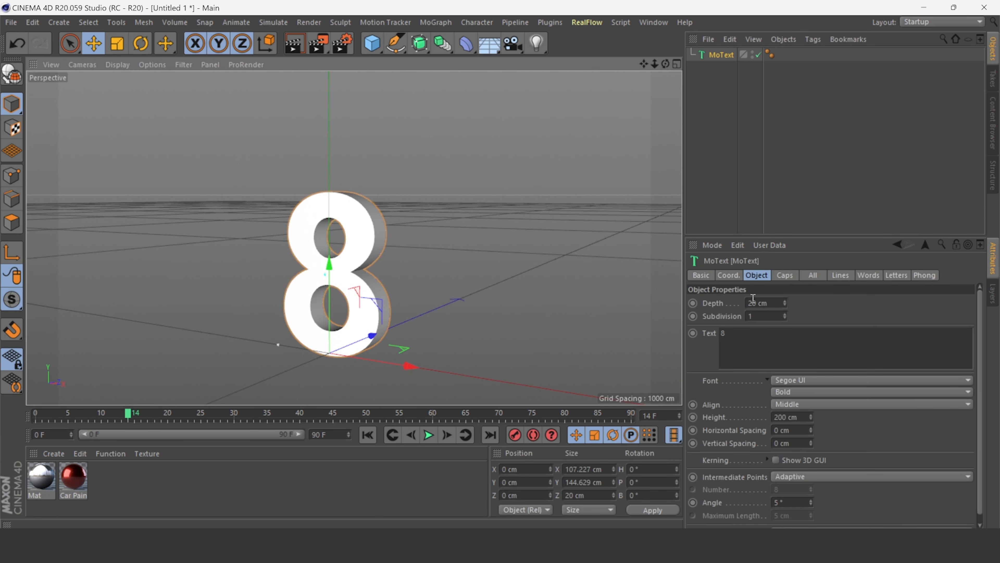
pyautogui.moveTo(753, 301); pyautogui.dragTo(741, 297)
pyautogui.write('4')
pyautogui.click(766, 351)
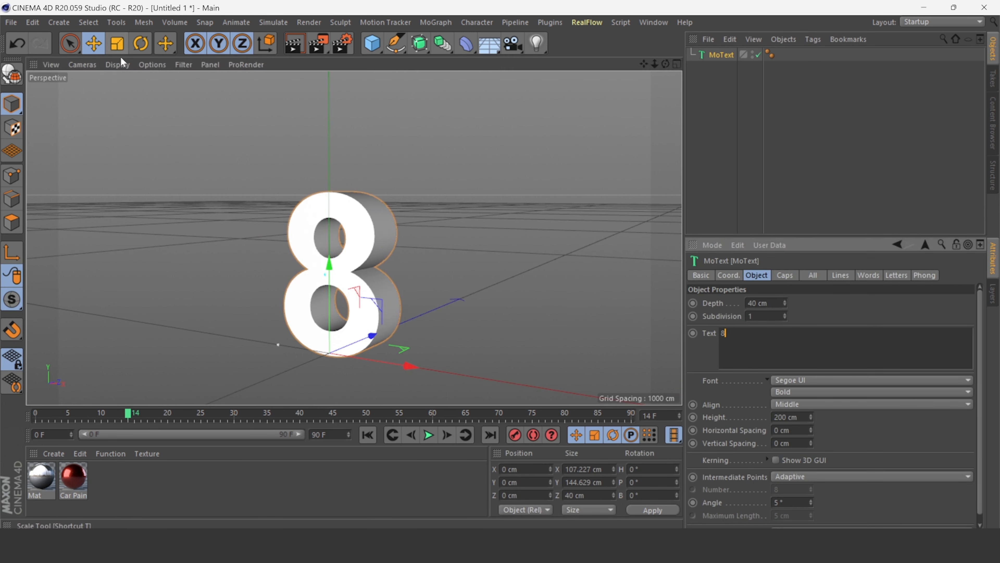
# Change the viewport display to shading with polygon lines shown on the number
pyautogui.click(118, 65)
pyautogui.click(130, 93)
pyautogui.scroll(3, 392, 295)
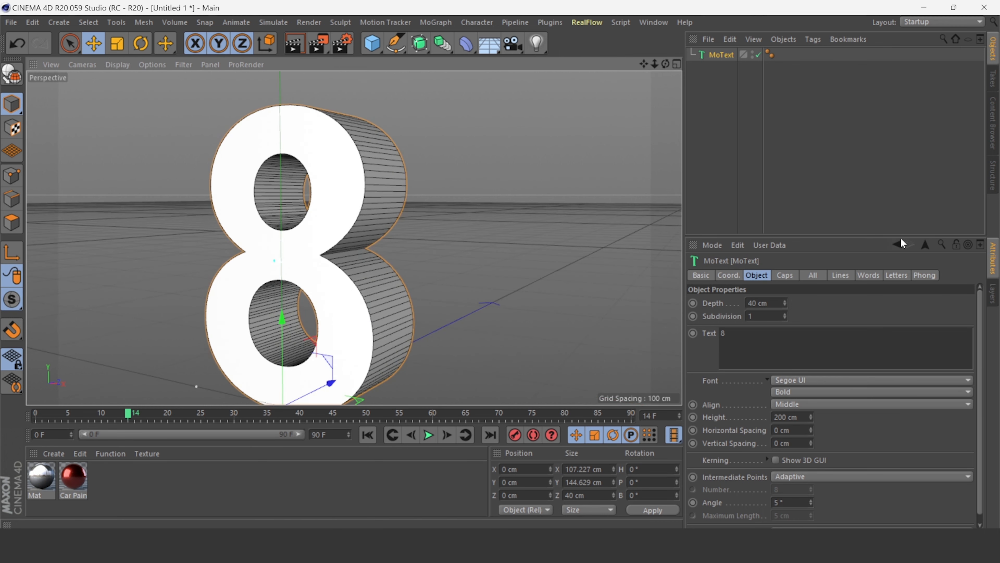
# Set the MoText object's intermediate points to Uniform
pyautogui.click(812, 476)
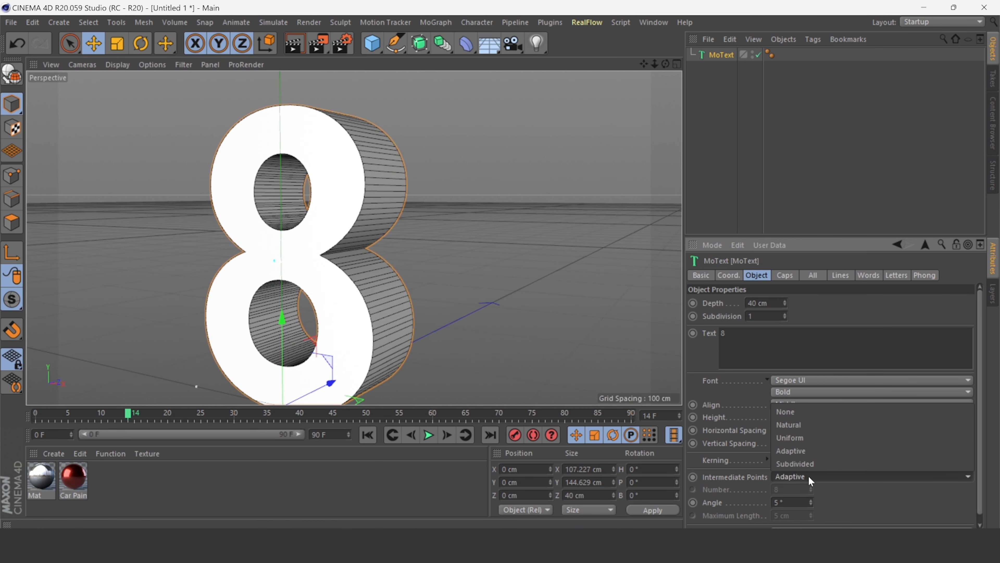
pyautogui.click(811, 436)
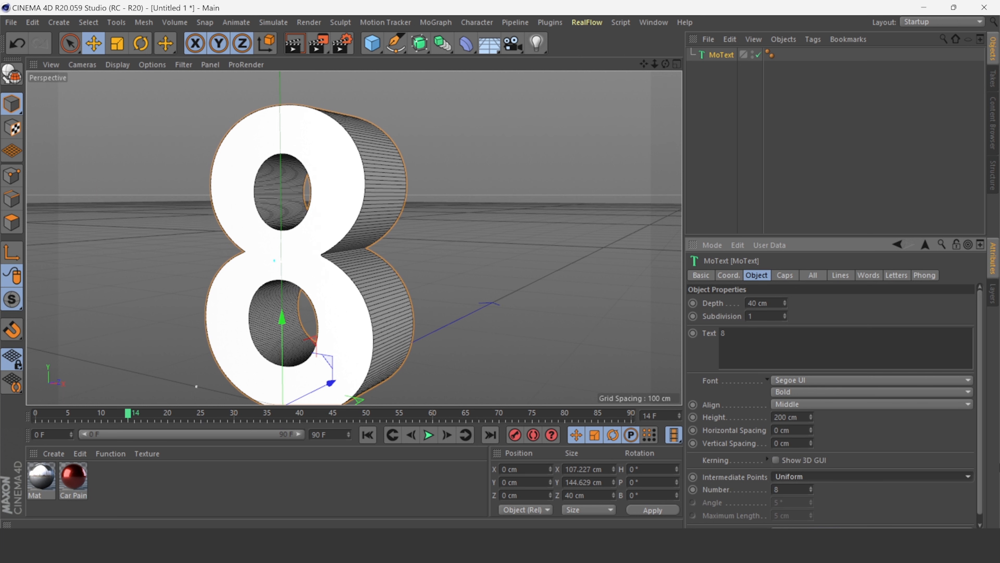
pyautogui.scroll(-1, 976, 472)
# Set the MoText's cap type to Quadrangles and enable the regular grid
pyautogui.click(785, 275)
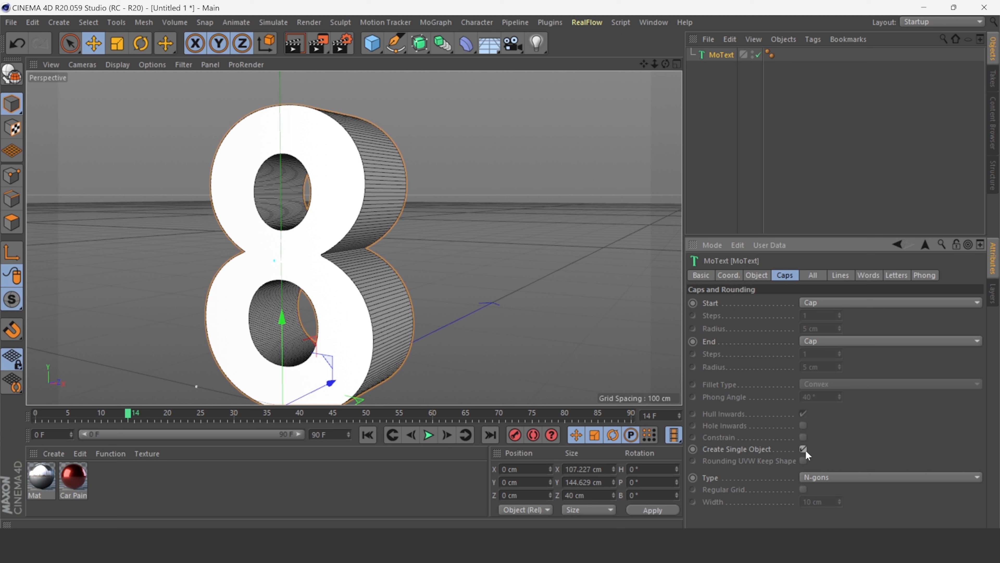
pyautogui.click(815, 478)
pyautogui.click(822, 496)
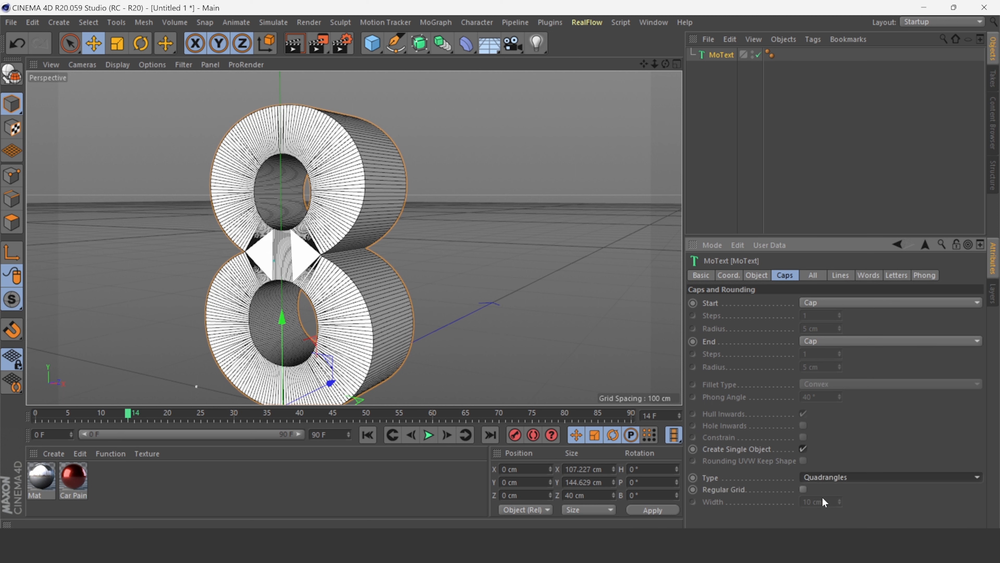
pyautogui.click(802, 490)
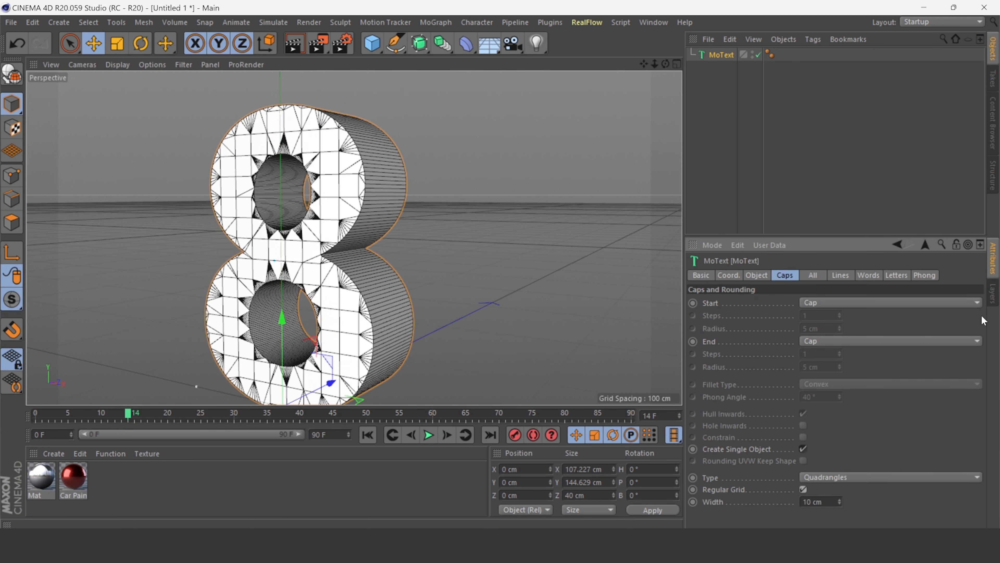
# Reduce the cap grid width to 2 cm for a denser mesh on the front face
pyautogui.moveTo(839, 499); pyautogui.dragTo(839, 503)
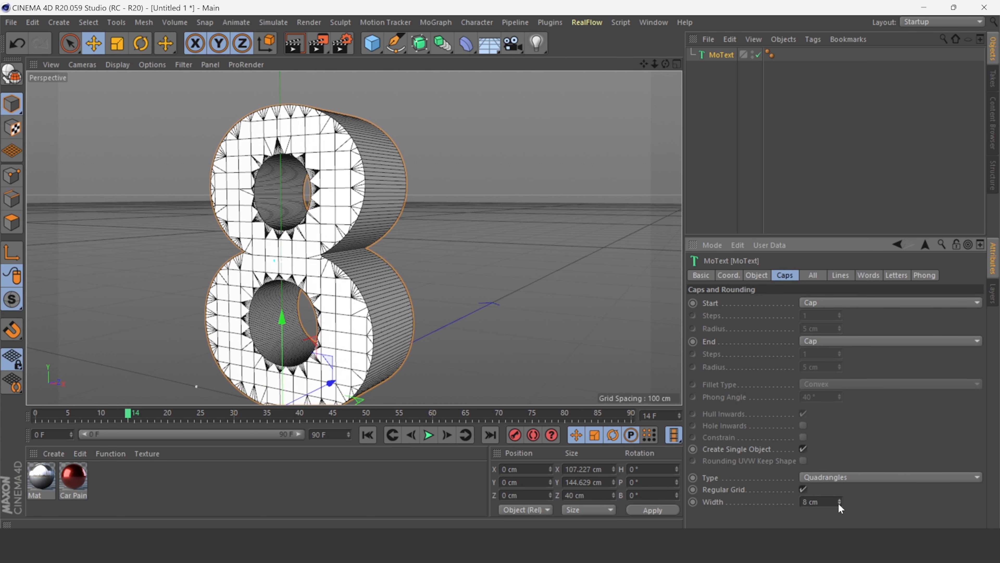
pyautogui.click(840, 498)
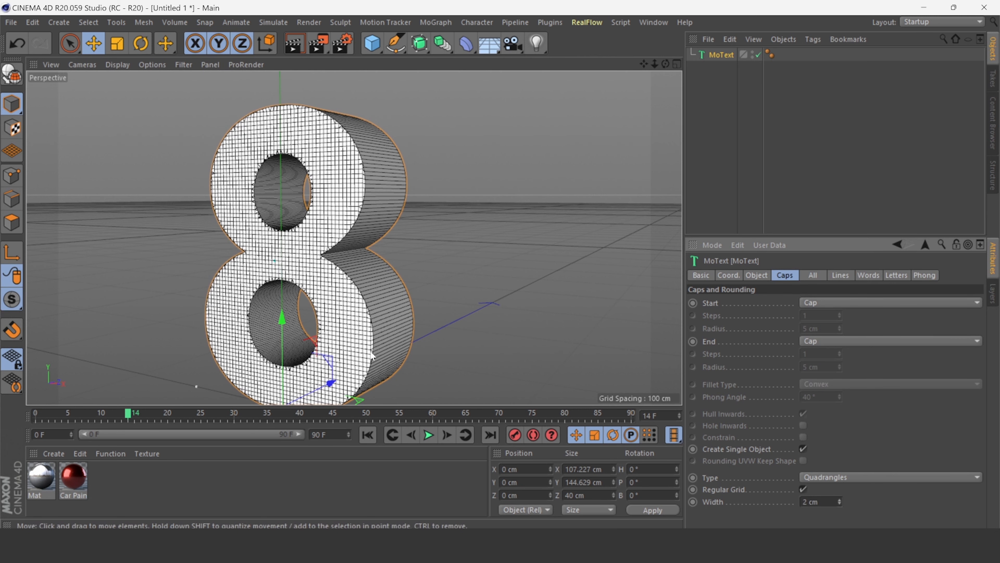
pyautogui.scroll(3, 366, 284)
pyautogui.scroll(-5, 354, 335)
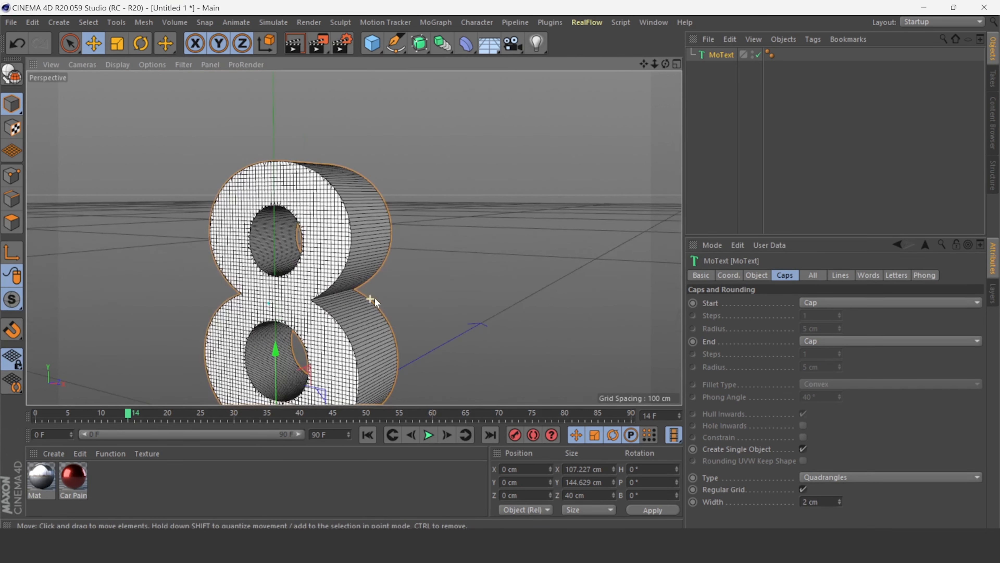
# Convert the MoText object into editable polygon geometry
pyautogui.moveTo(645, 65); pyautogui.dragTo(673, 11)
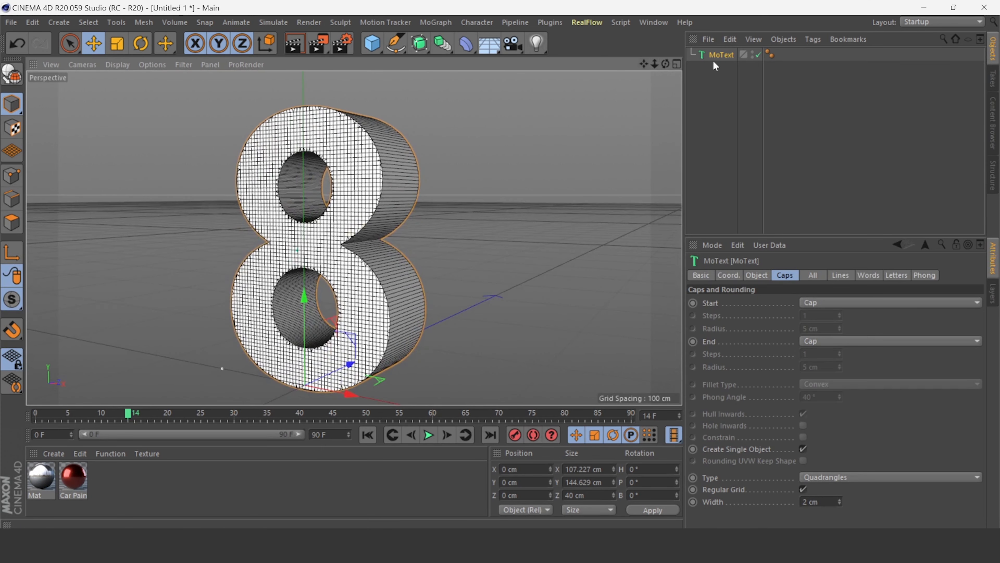
pyautogui.click(715, 56)
pyautogui.click(12, 74)
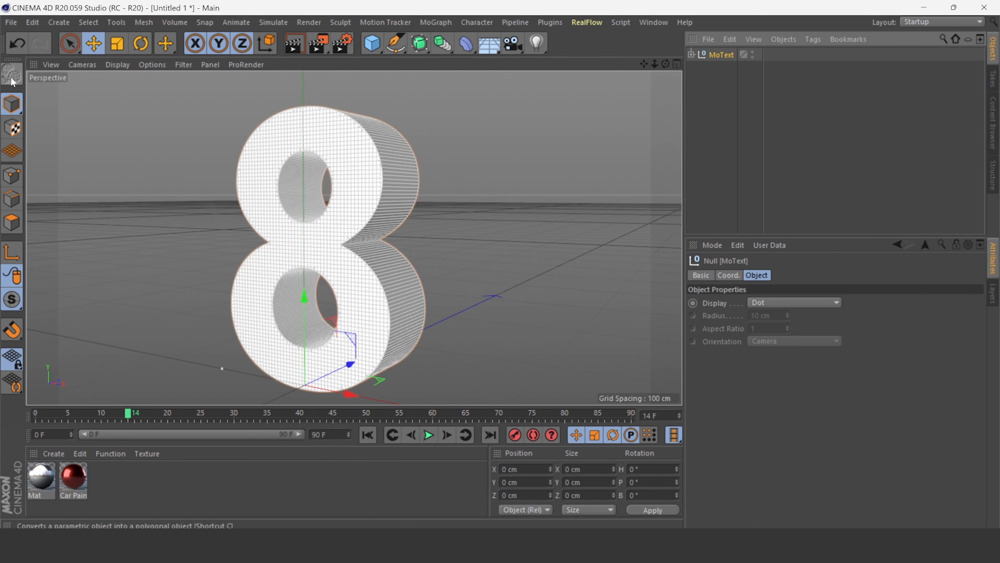
# Select the MoText group with all its children and merge them with Connect Objects + Delete
pyautogui.rightClick(715, 55)
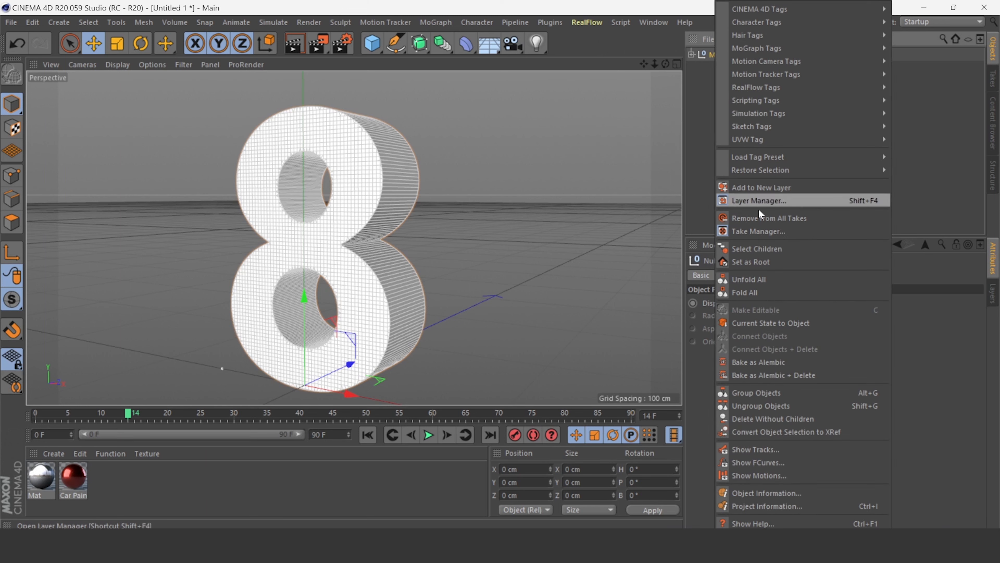
pyautogui.click(762, 248)
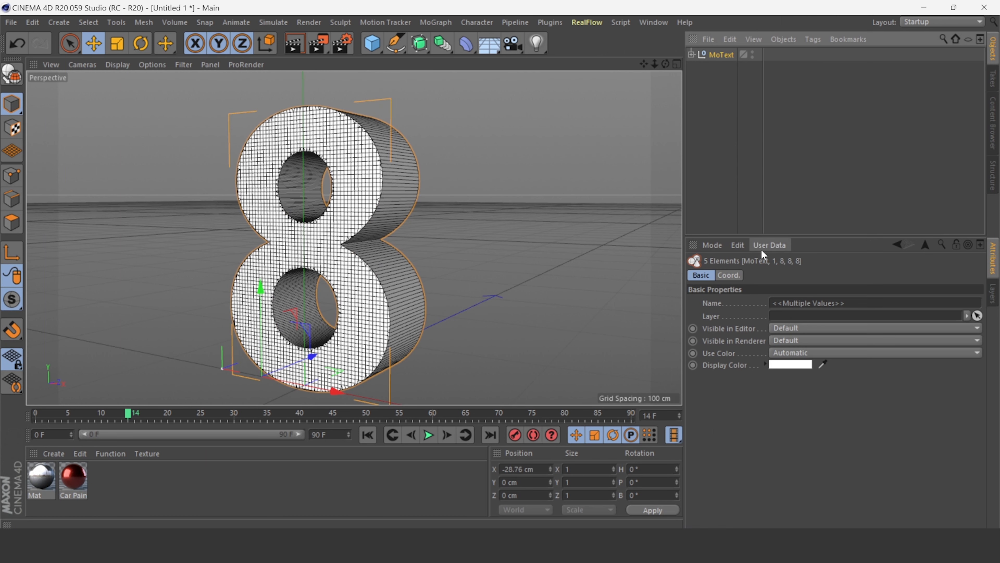
pyautogui.rightClick(704, 53)
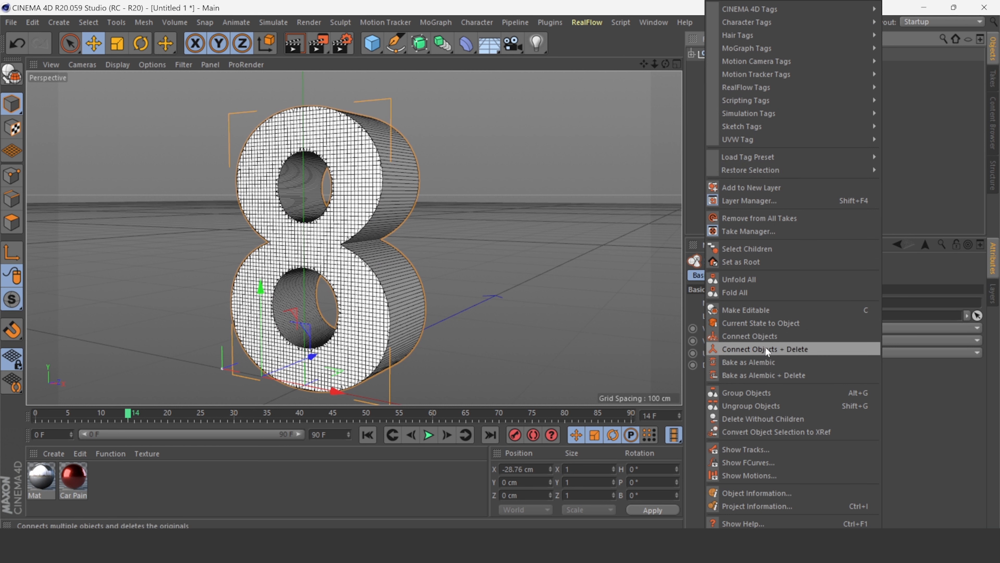
pyautogui.click(780, 349)
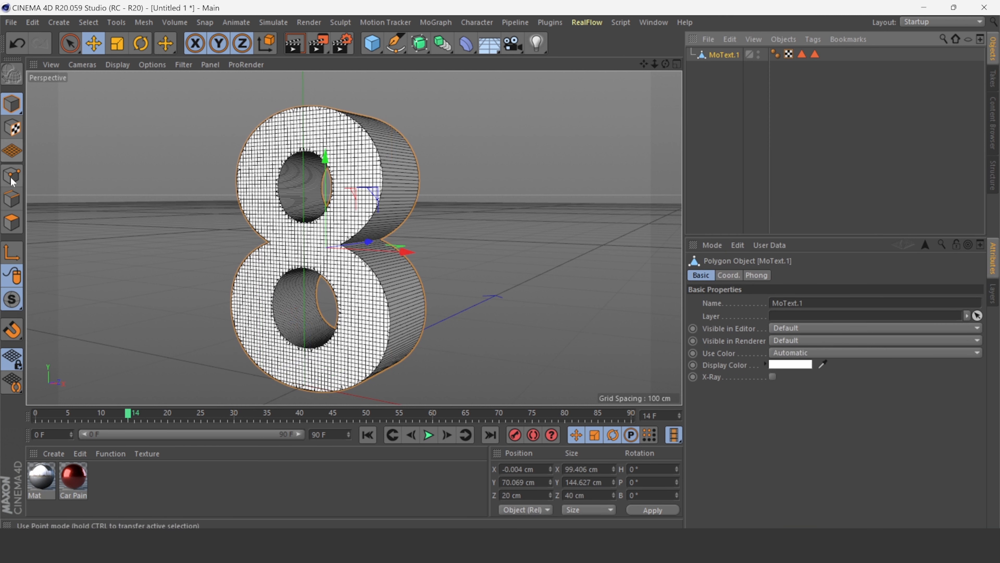
# In edge mode, make a Loop/Path Cut around the outer side wall of the 8
pyautogui.click(14, 197)
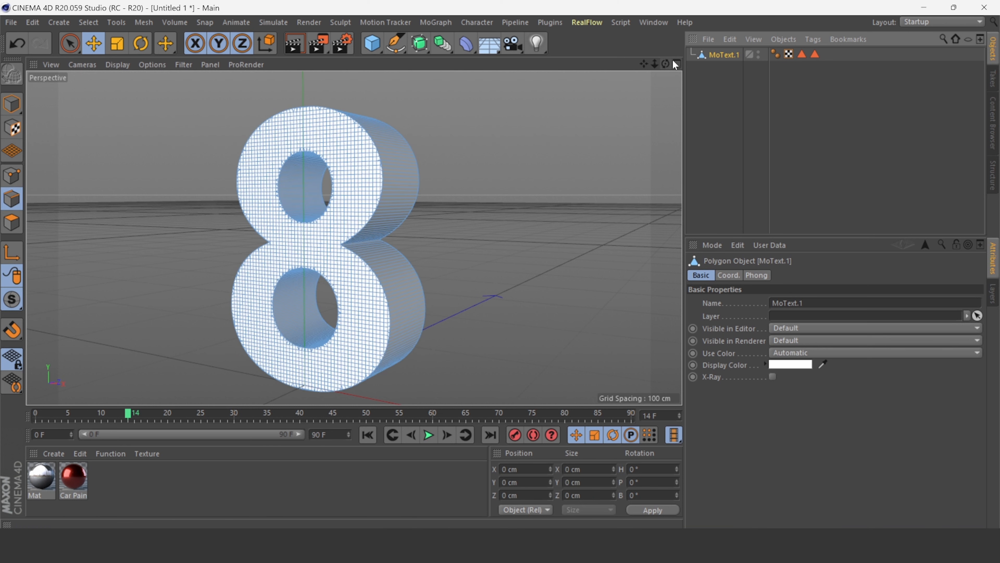
pyautogui.moveTo(666, 64); pyautogui.dragTo(665, 64)
pyautogui.scroll(3, 355, 197)
pyautogui.click(413, 162)
pyautogui.rightClick(406, 123)
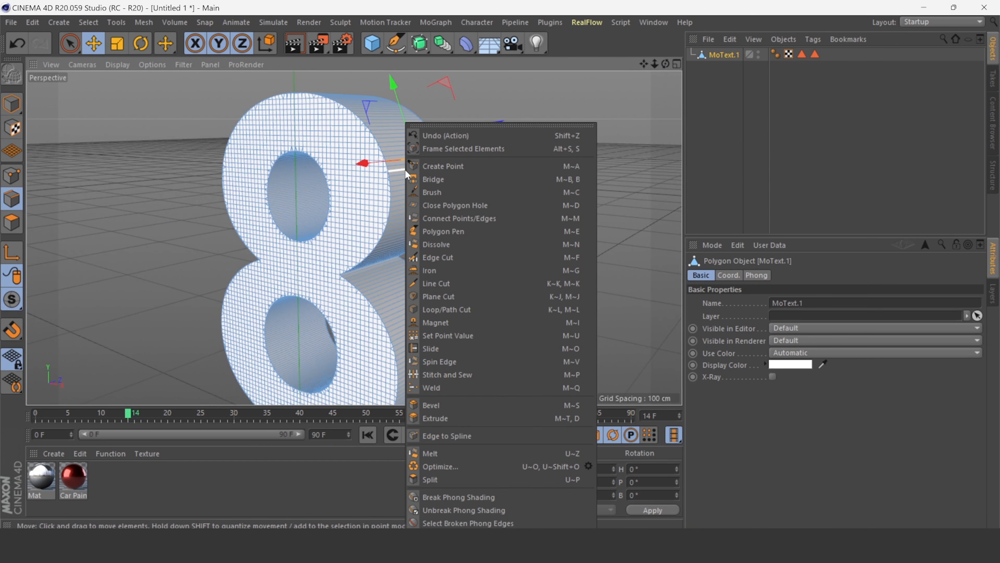
pyautogui.click(434, 310)
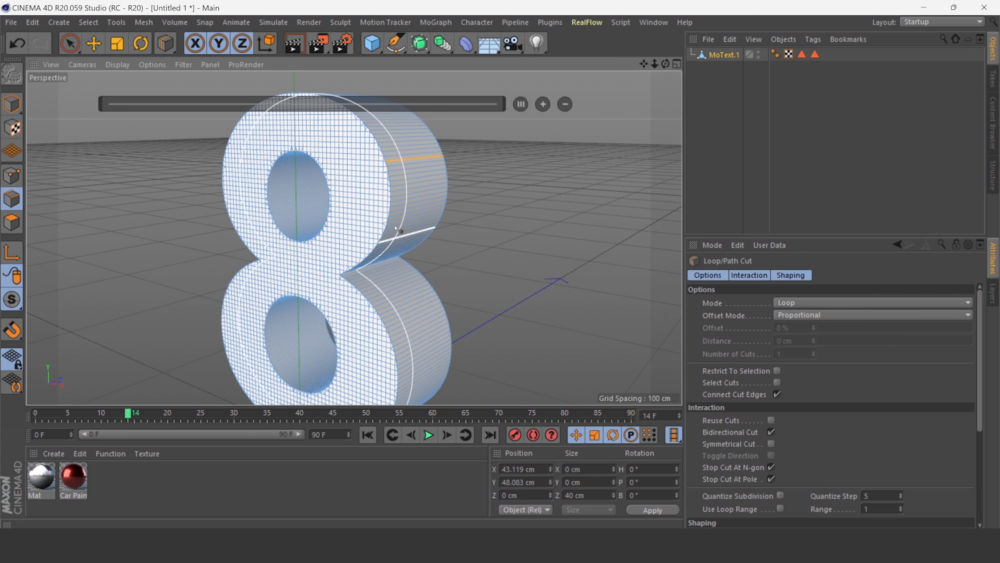
pyautogui.click(417, 180)
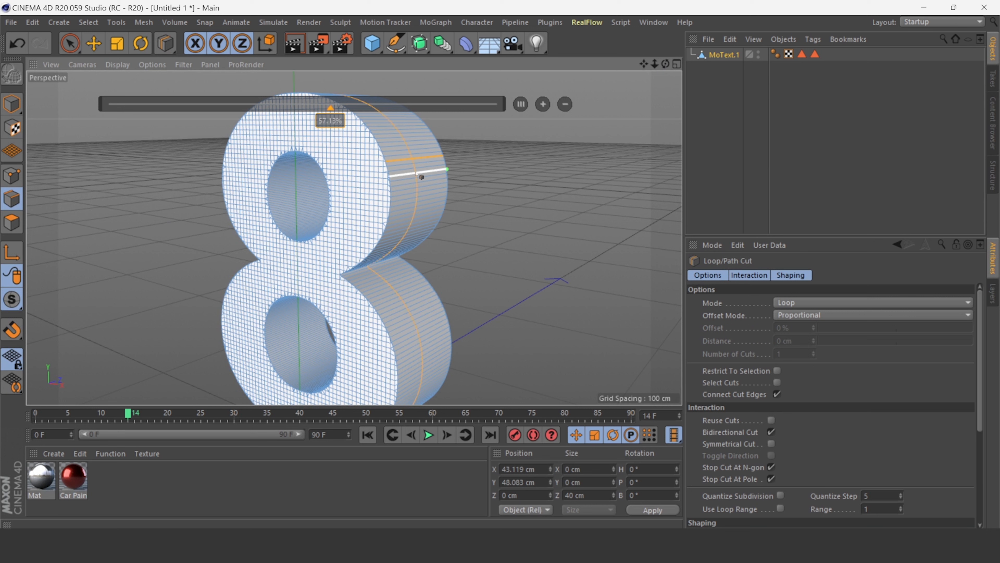
# Increase the outer side wall's loop cut to 10 evenly spaced cuts
pyautogui.click(544, 104)
pyautogui.click(544, 104)
pyautogui.click(544, 105)
pyautogui.click(544, 105)
pyautogui.click(543, 105)
pyautogui.click(543, 104)
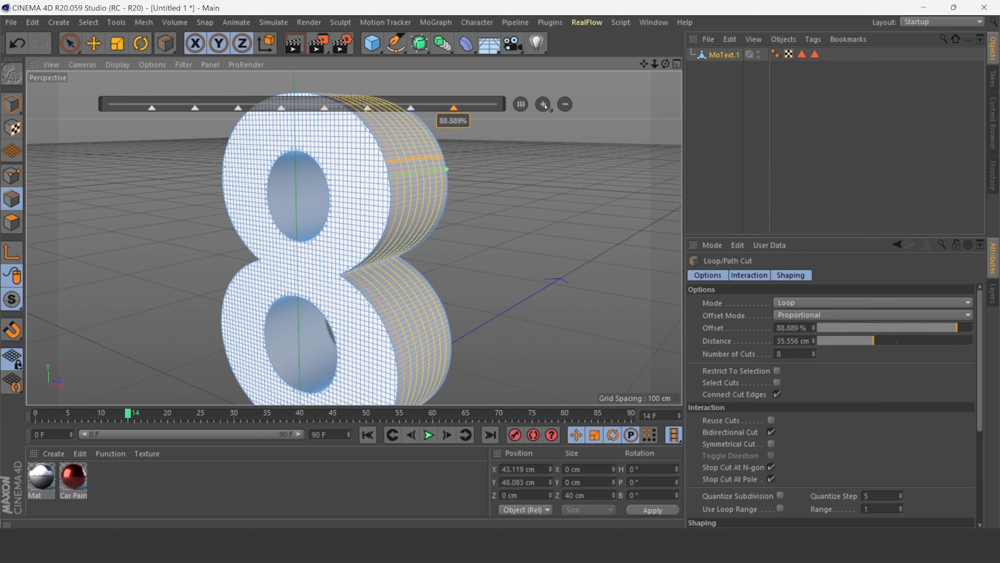
pyautogui.click(544, 104)
pyautogui.click(543, 104)
pyautogui.click(543, 104)
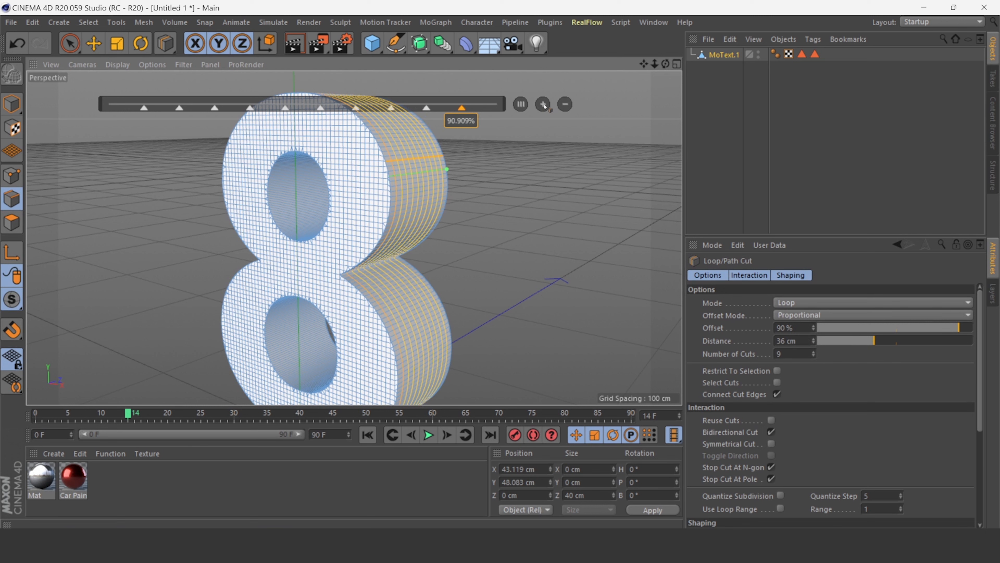
# Make 10 evenly spaced loop cuts around the inner wall of the 8's upper hole
pyautogui.click(786, 351)
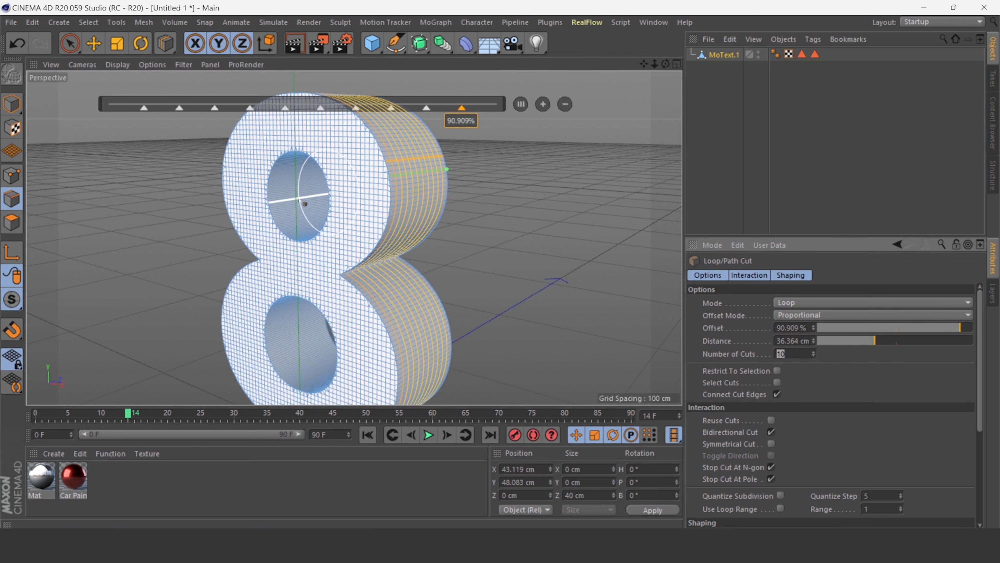
pyautogui.write('1')
pyautogui.press('Return')
pyautogui.moveTo(813, 351); pyautogui.dragTo(813, 353)
pyautogui.click(813, 351)
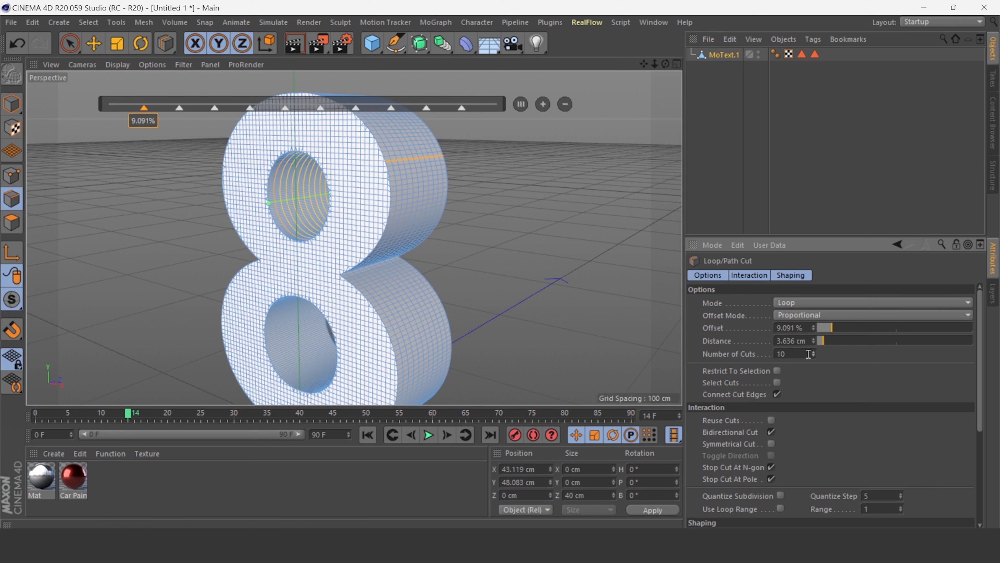
# Make 10 evenly spaced loop cuts around the inner wall of the 8's lower hole and leave the cutting tool
pyautogui.click(287, 344)
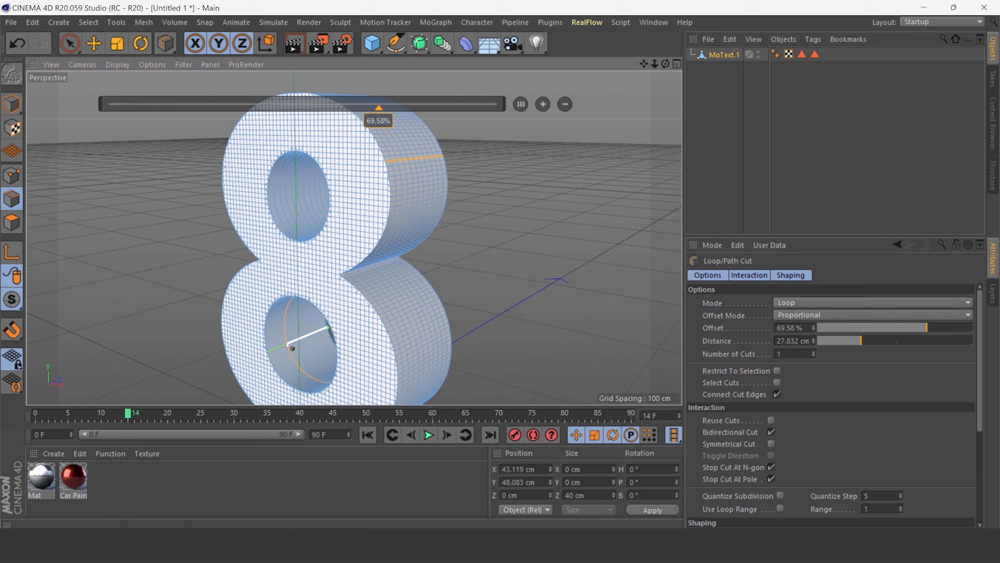
pyautogui.moveTo(813, 354); pyautogui.dragTo(813, 347)
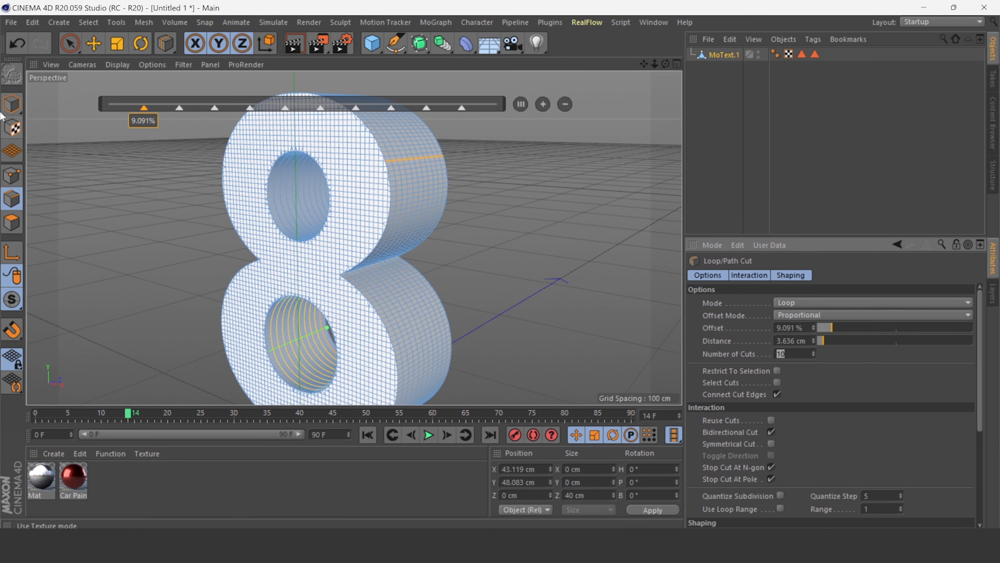
pyautogui.click(12, 104)
pyautogui.click(93, 44)
# In point mode, use Loop Selection to select the outer outline of the 8's front face
pyautogui.moveTo(666, 64); pyautogui.dragTo(208, 82)
pyautogui.click(11, 175)
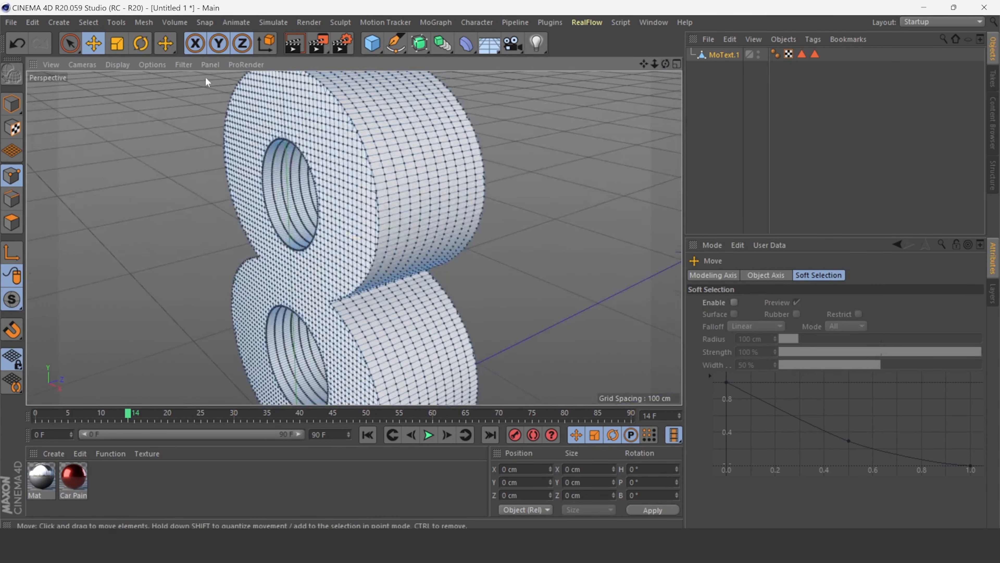
pyautogui.click(118, 22)
pyautogui.click(88, 22)
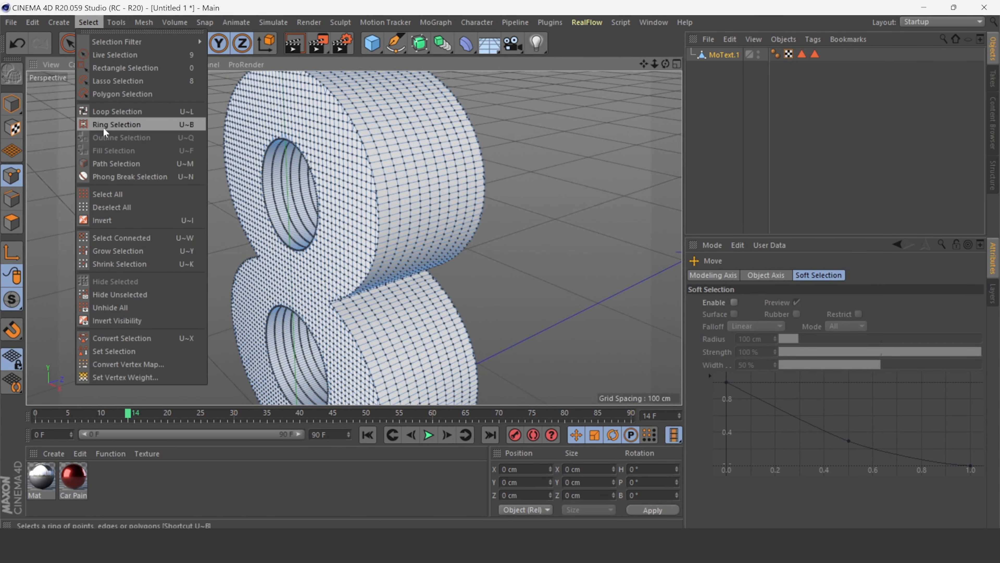
pyautogui.click(117, 111)
pyautogui.scroll(5, 354, 118)
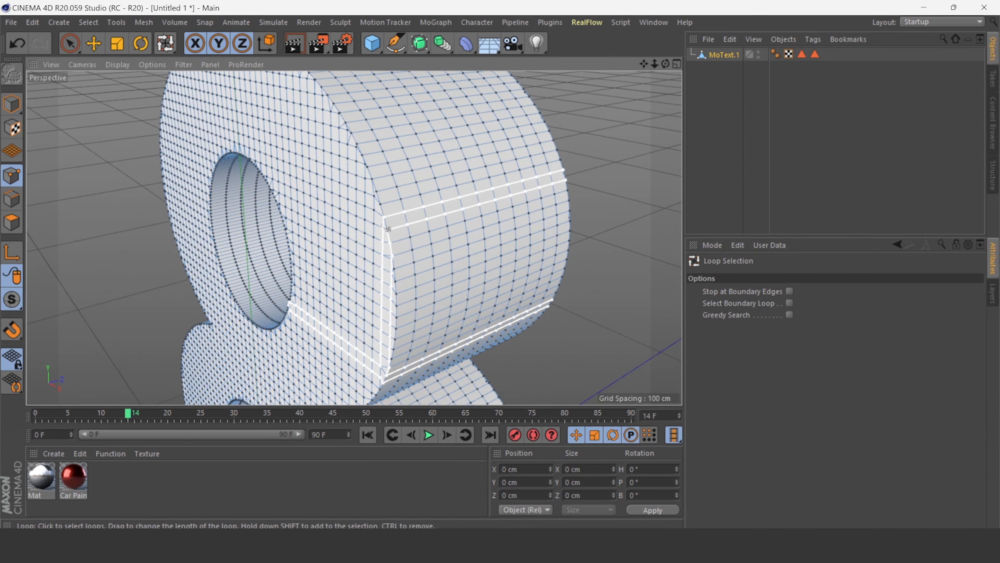
pyautogui.click(387, 216)
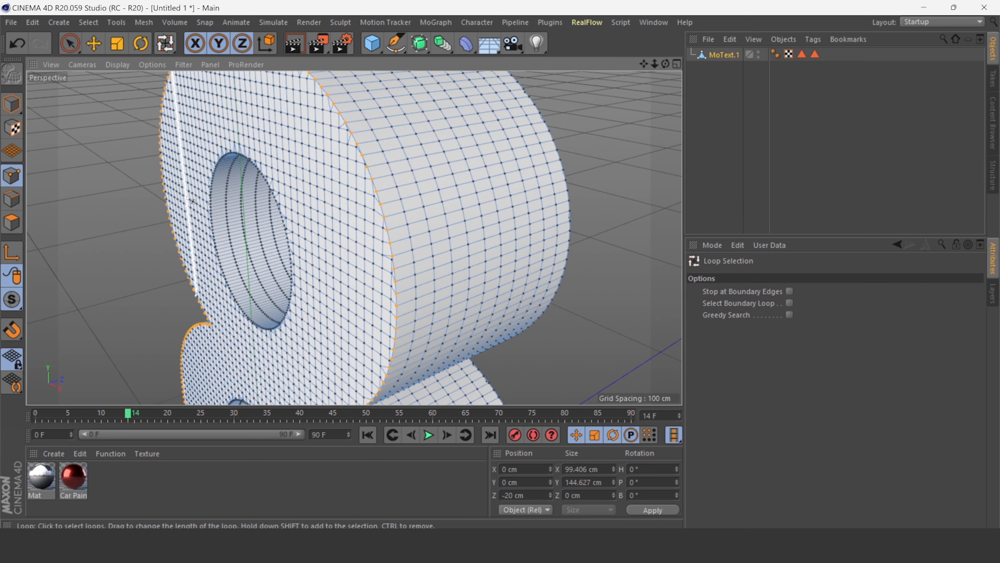
# Add the front rims of the upper and lower holes to the point loop selection
pyautogui.scroll(4, 355, 178)
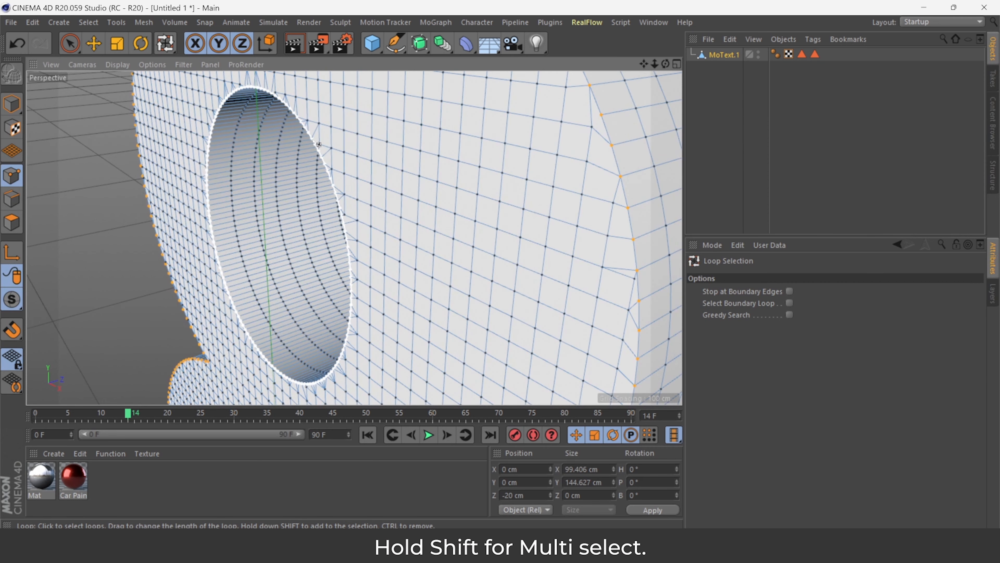
pyautogui.scroll(-5, 318, 145)
pyautogui.scroll(5, 343, 263)
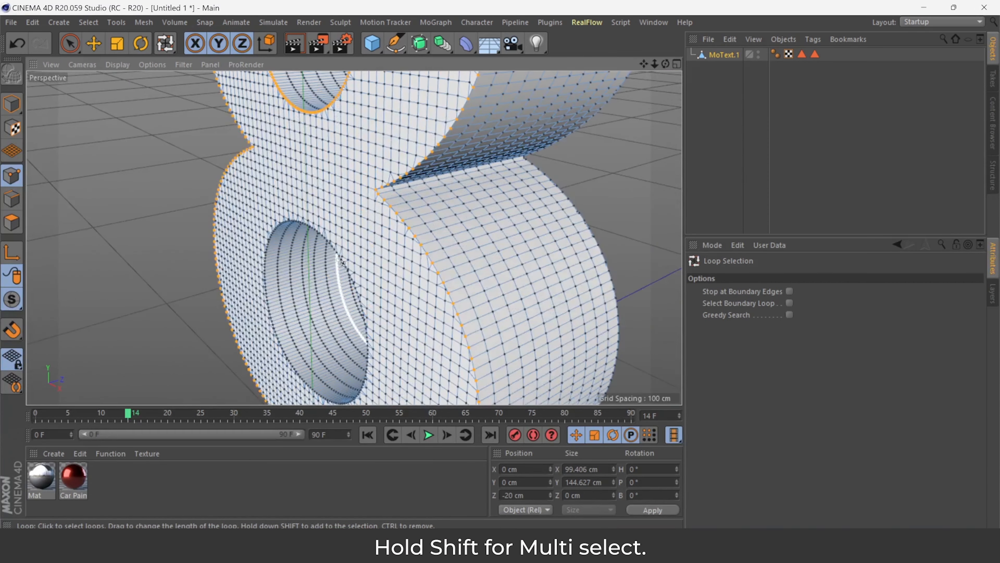
pyautogui.scroll(3, 342, 263)
pyautogui.keyDown('shift'); pyautogui.click(355, 269); pyautogui.keyUp('shift')
pyautogui.scroll(-8, 355, 269)
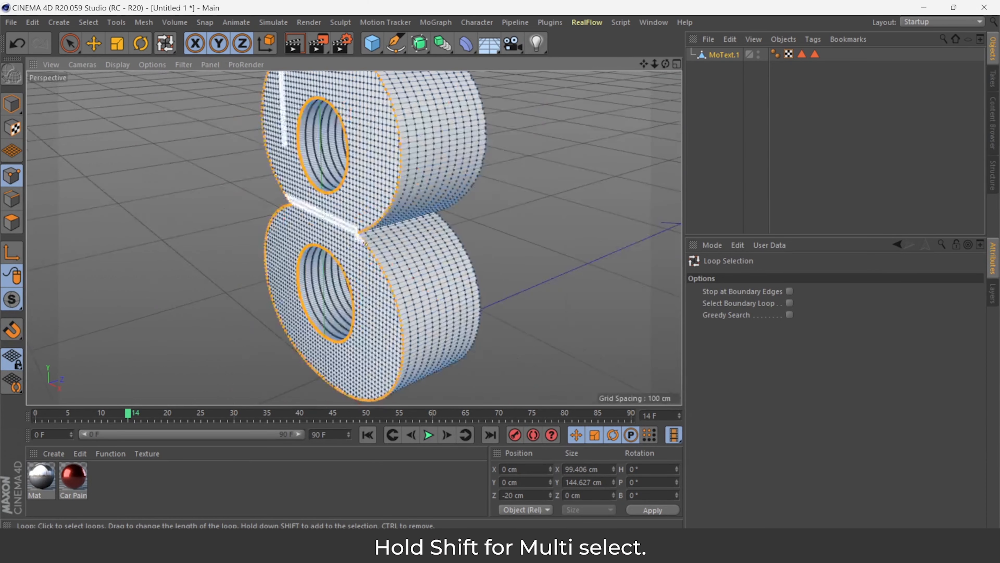
# Add the outer outline of the 8's back face to the point loop selection
pyautogui.keyDown('alt'); pyautogui.moveTo(357, 233); pyautogui.dragTo(252, 191); pyautogui.keyUp('alt')
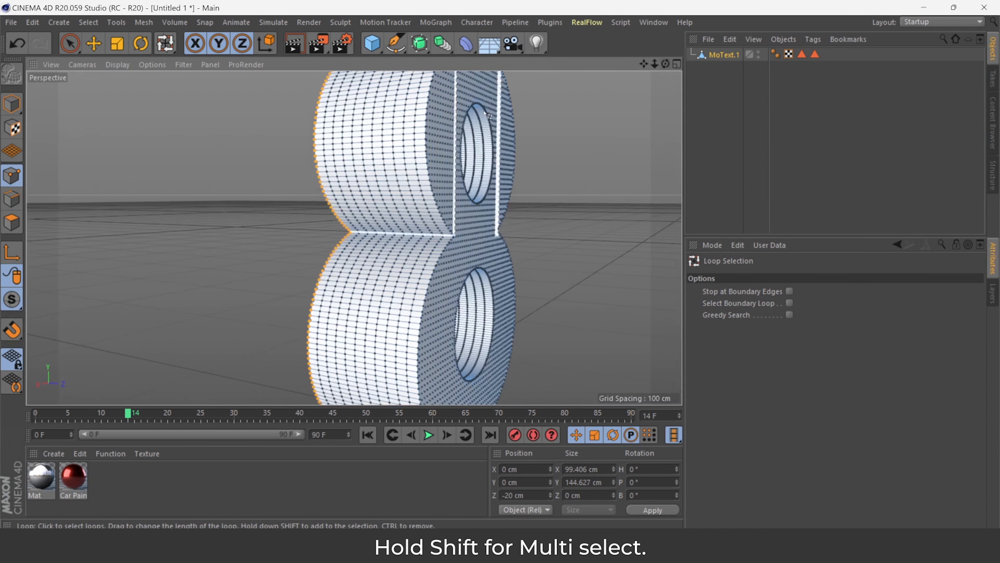
pyautogui.scroll(3, 428, 143)
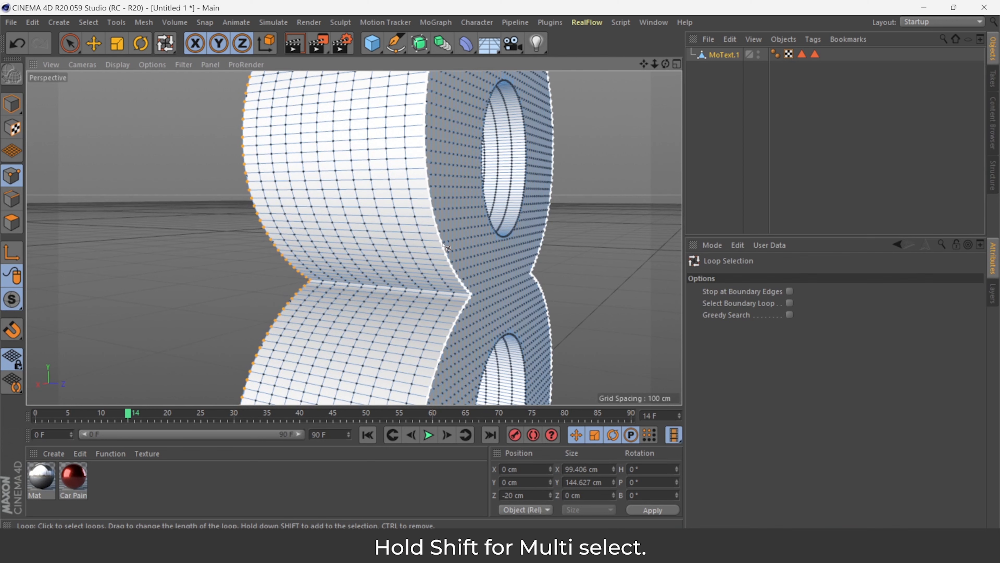
pyautogui.keyDown('shift'); pyautogui.click(440, 236); pyautogui.keyUp('shift')
# Add the back rims of the upper and lower holes to the point loop selection
pyautogui.scroll(2, 532, 223)
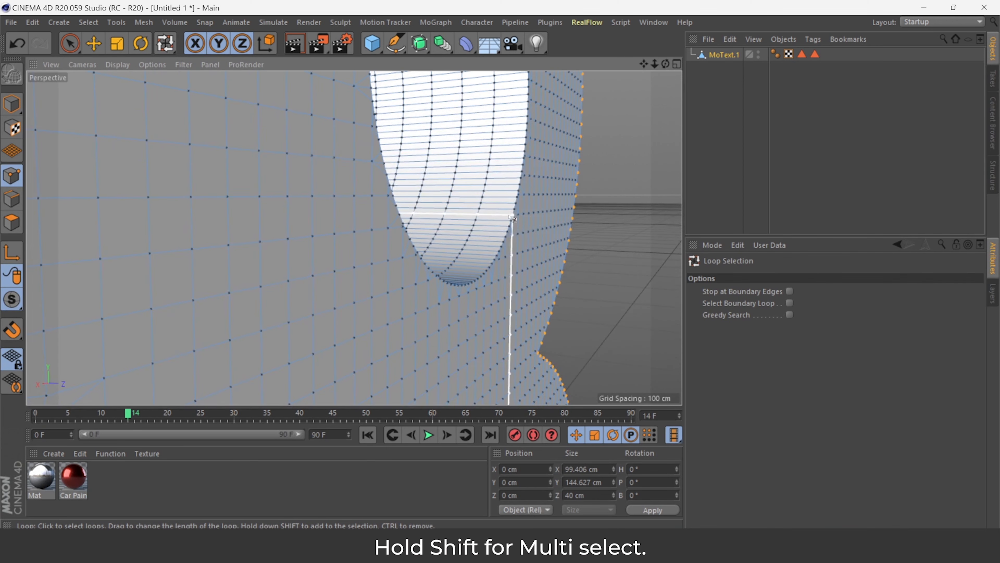
pyautogui.scroll(-5, 508, 213)
pyautogui.scroll(3, 504, 196)
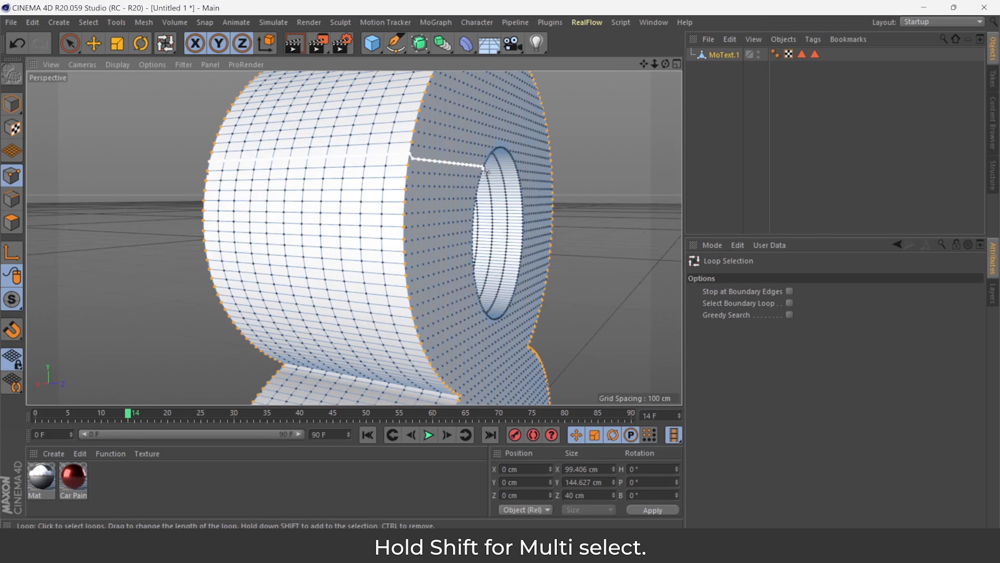
pyautogui.keyDown('shift'); pyautogui.click(492, 169); pyautogui.keyUp('shift')
pyautogui.scroll(-4, 491, 168)
pyautogui.scroll(5, 497, 254)
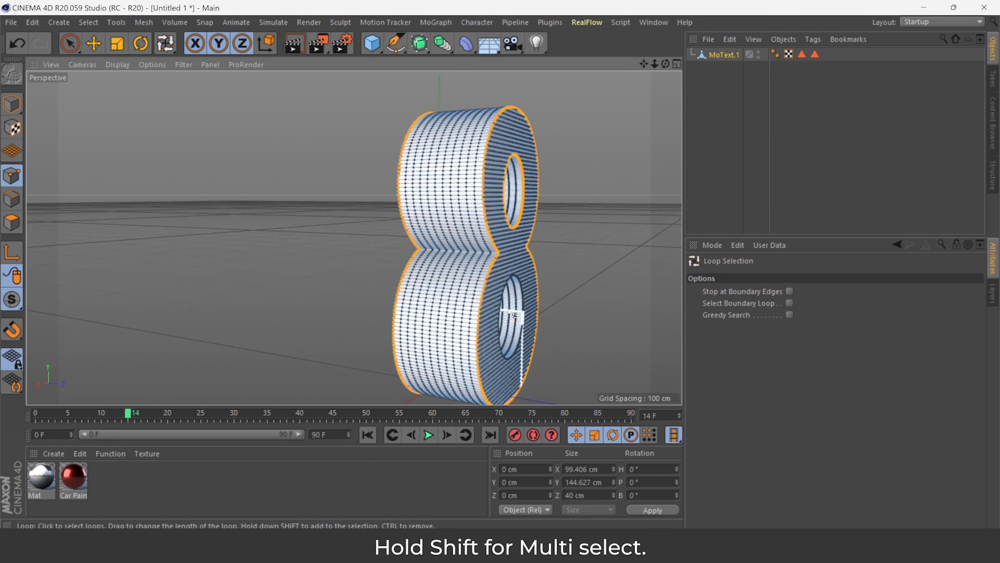
pyautogui.keyDown('shift'); pyautogui.click(500, 254); pyautogui.keyUp('shift')
pyautogui.scroll(-3, 590, 209)
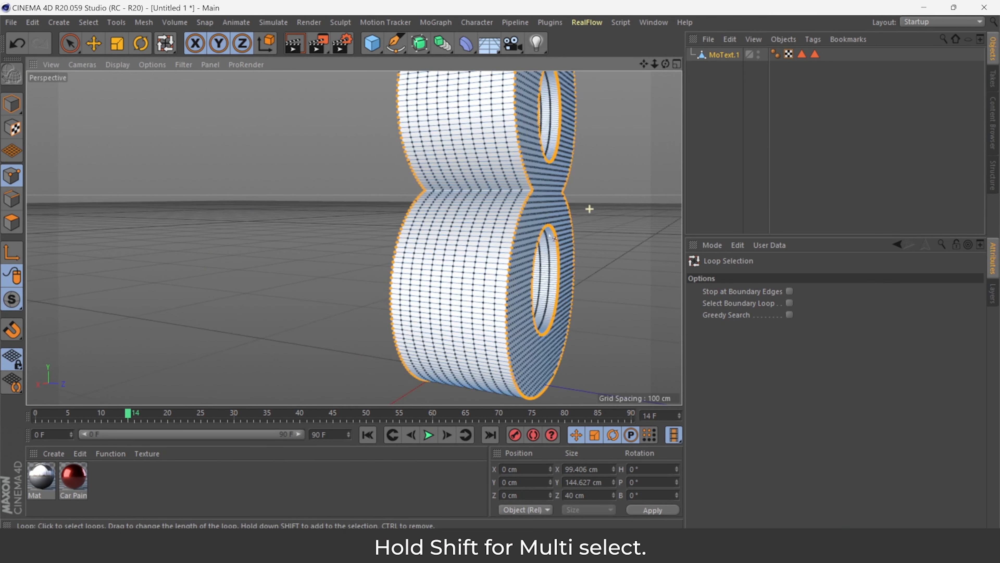
pyautogui.scroll(-3, 541, 207)
# Add a Cloth simulation tag to the MoText.1 object
pyautogui.keyDown('alt'); pyautogui.moveTo(541, 206); pyautogui.dragTo(353, 239); pyautogui.keyUp('alt')
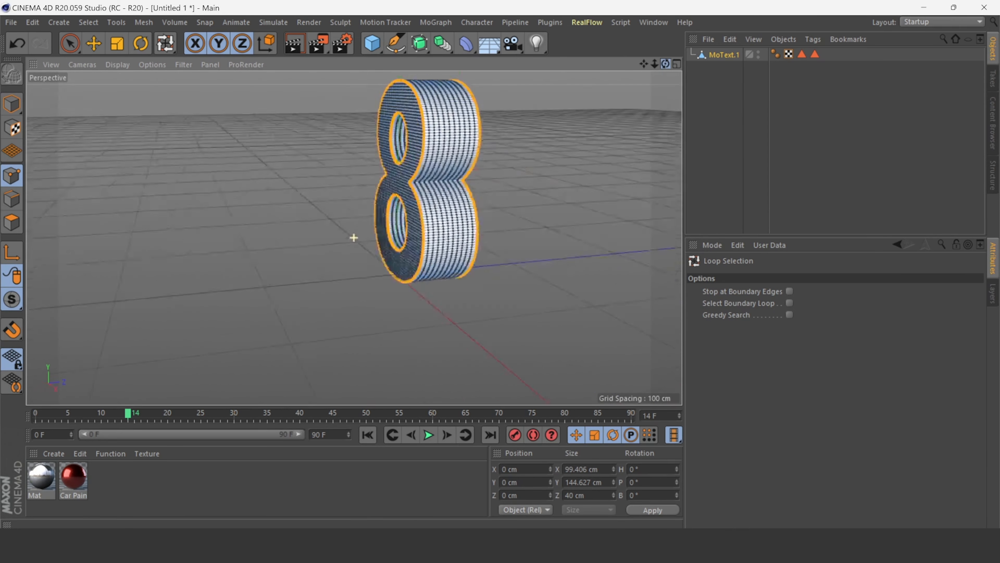
pyautogui.scroll(5, 354, 238)
pyautogui.moveTo(666, 63); pyautogui.dragTo(540, 101)
pyautogui.scroll(2, 432, 106)
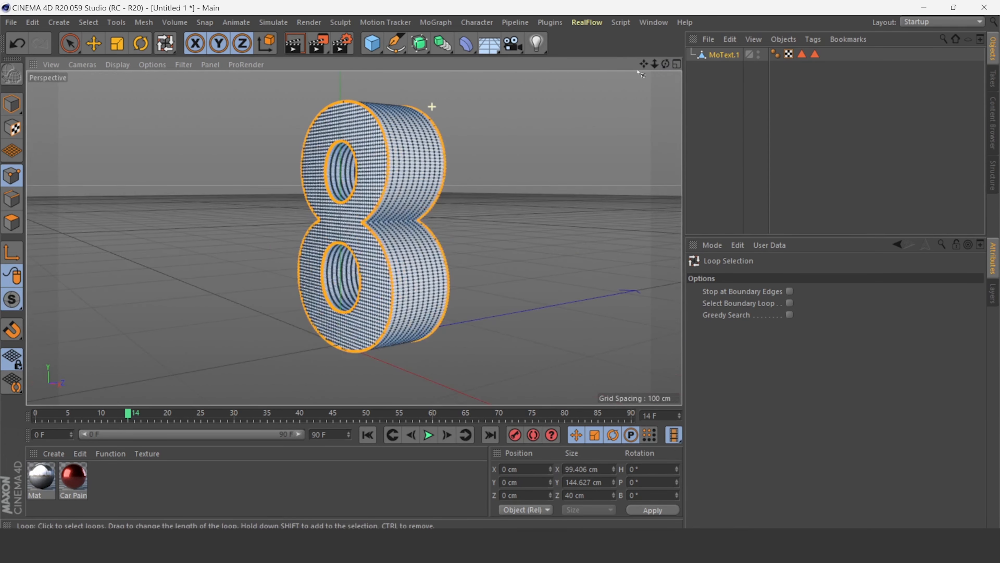
pyautogui.moveTo(643, 65)
pyautogui.mouseDown()
pyautogui.moveTo(644, 89)
pyautogui.moveTo(661, 70)
pyautogui.mouseUp()
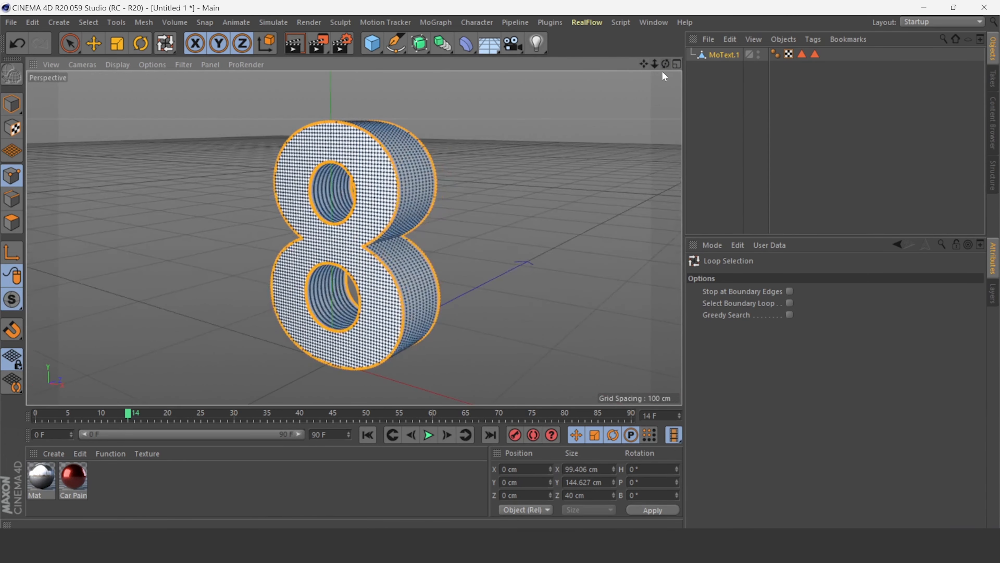
pyautogui.rightClick(728, 54)
pyautogui.moveTo(821, 115)
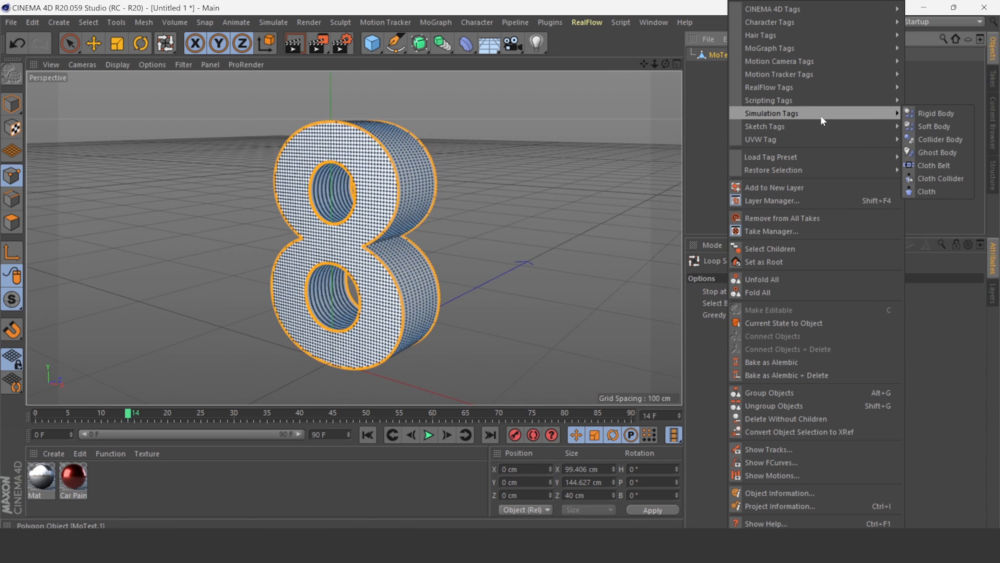
pyautogui.click(915, 190)
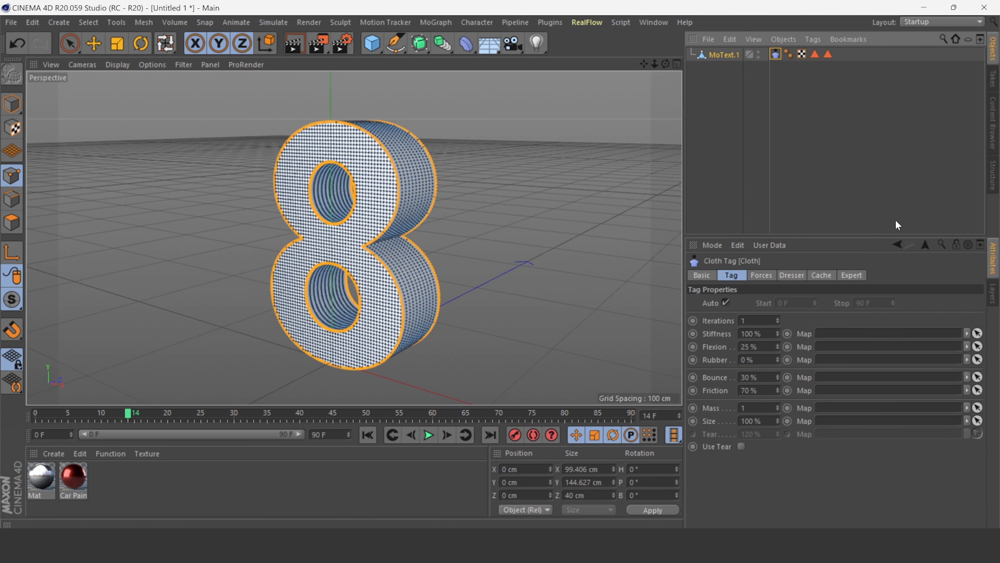
# Set the selected outline and hole rim points as the Cloth tag's Fix Points
pyautogui.click(792, 277)
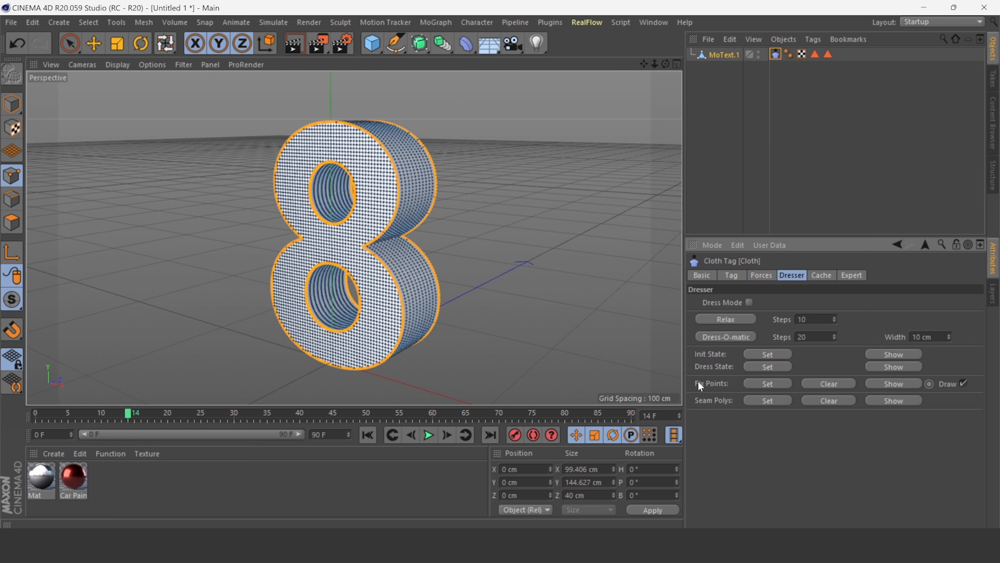
pyautogui.click(752, 382)
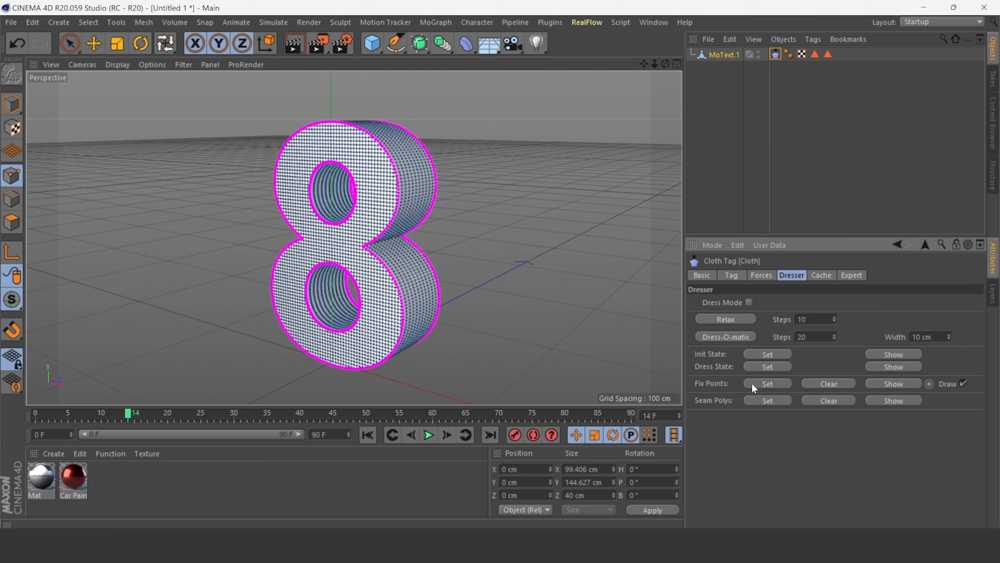
pyautogui.scroll(1, 377, 187)
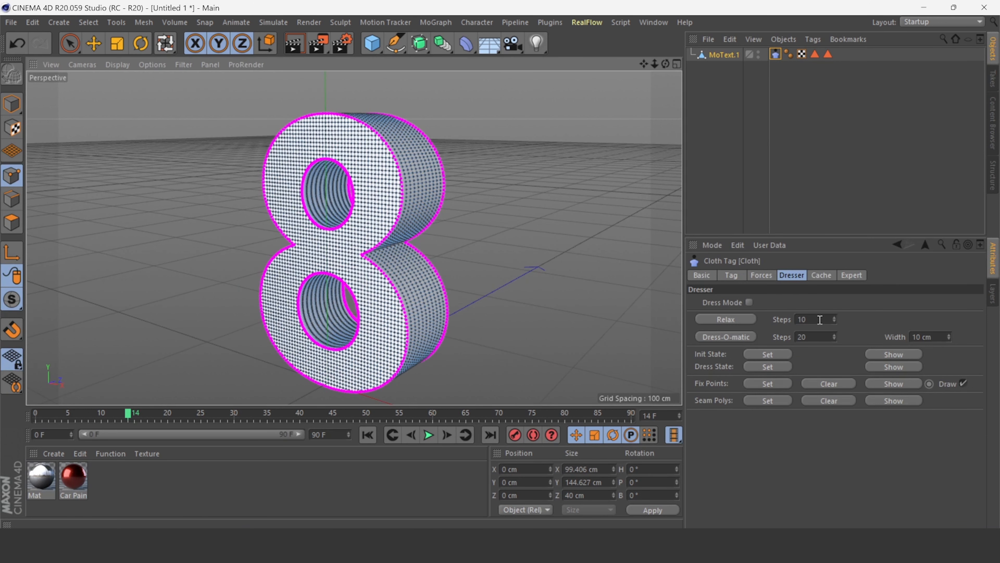
# Set the Cloth tag's Gravity force to 0
pyautogui.click(762, 276)
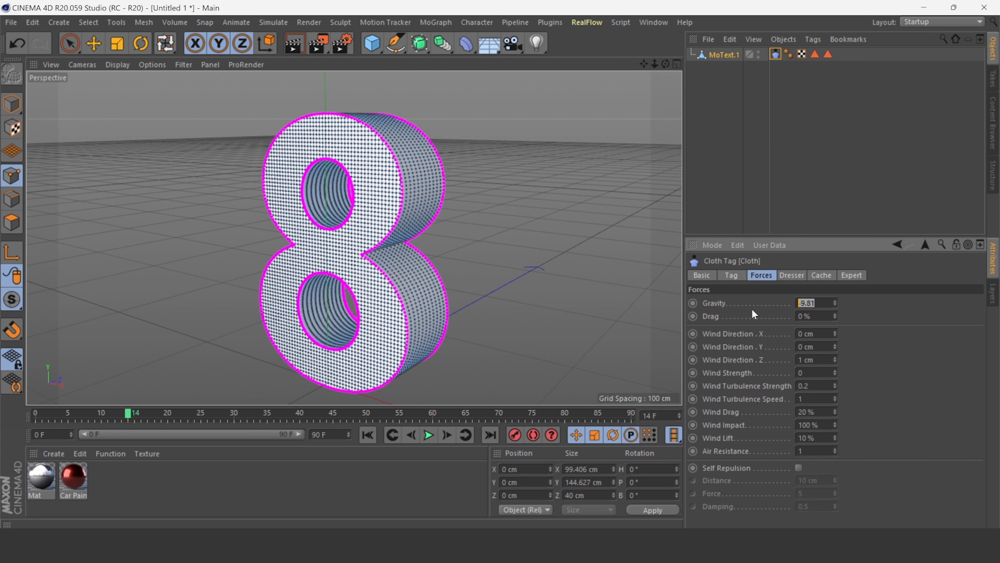
pyautogui.write('0')
pyautogui.click(824, 359)
# Play the cloth simulation from the first frame, switch to model mode, and replay it from the start
pyautogui.click(732, 274)
pyautogui.click(367, 435)
pyautogui.click(430, 435)
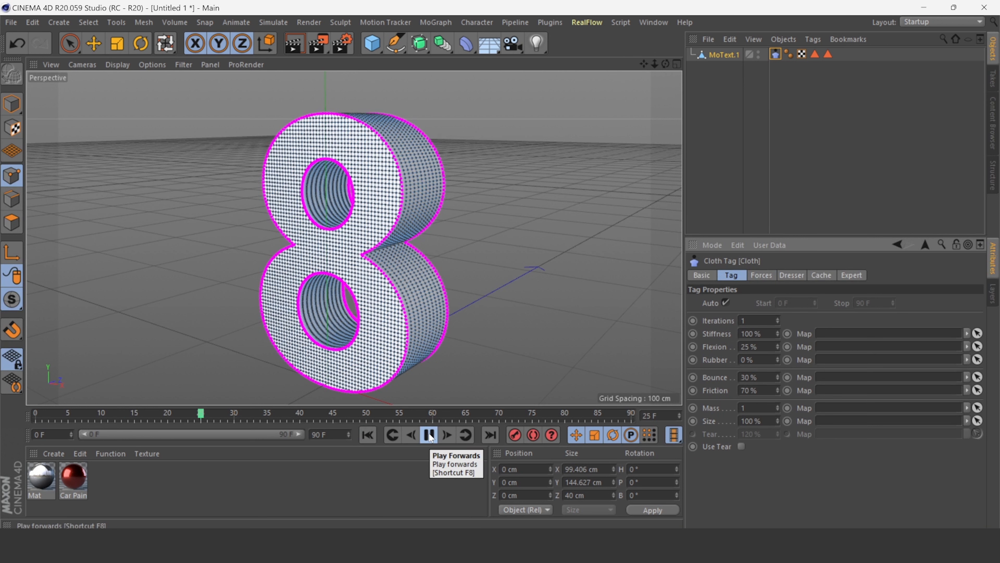
pyautogui.click(429, 437)
pyautogui.click(11, 102)
pyautogui.click(367, 435)
pyautogui.click(429, 435)
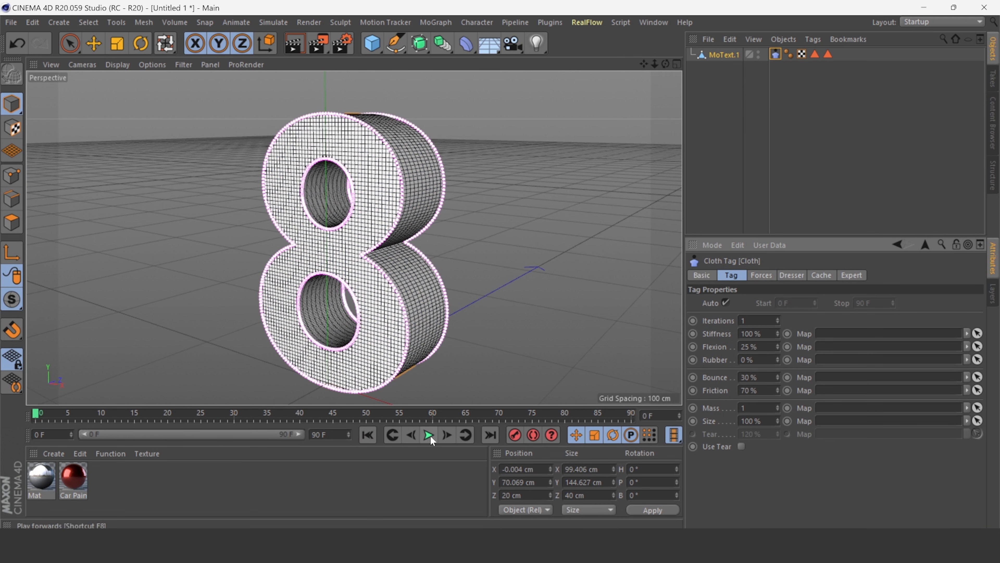
pyautogui.click(430, 435)
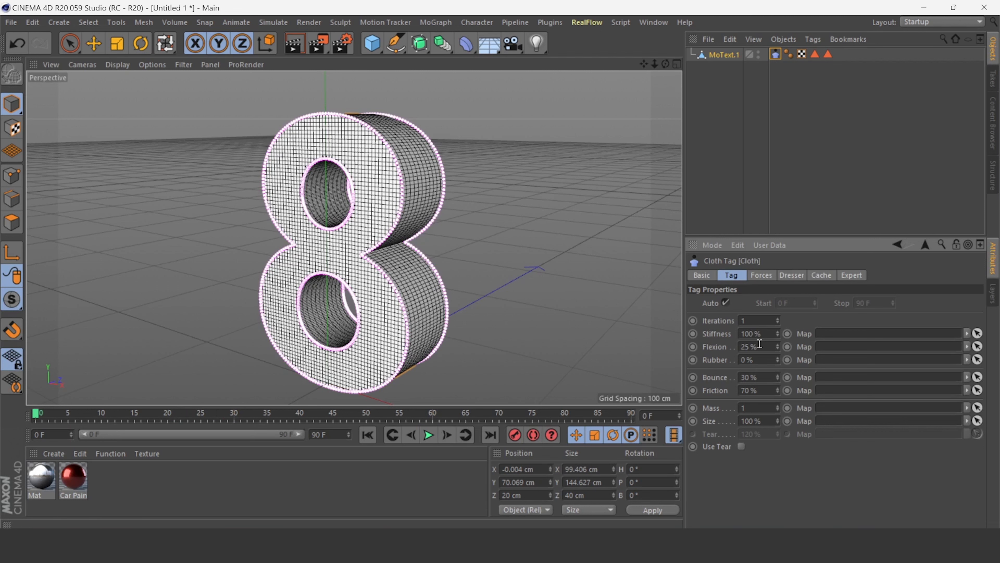
# Set the cloth's Flexion to 6% and Size to 130%, and play the simulation
pyautogui.write('6')
pyautogui.press('Return')
pyautogui.write('130')
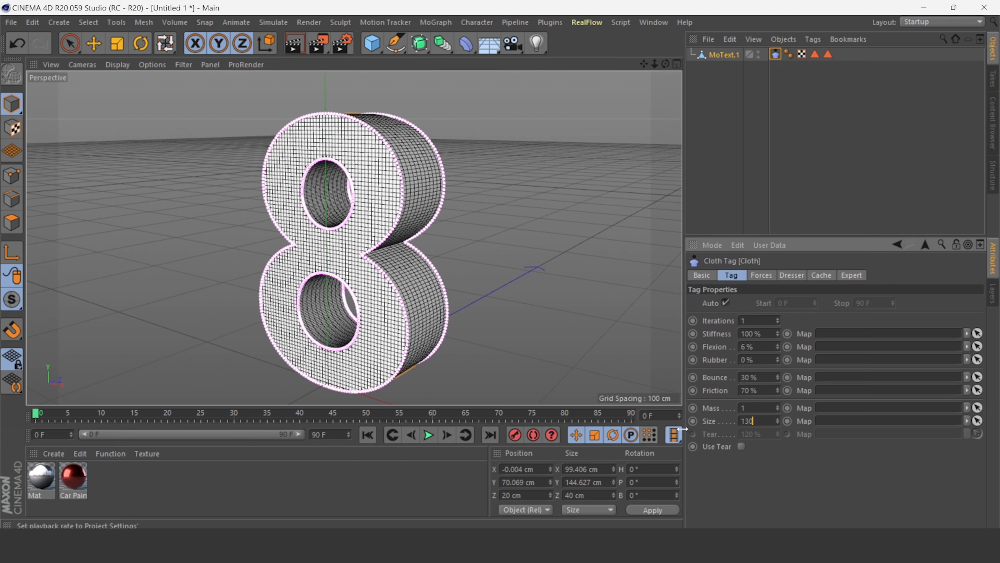
pyautogui.click(428, 437)
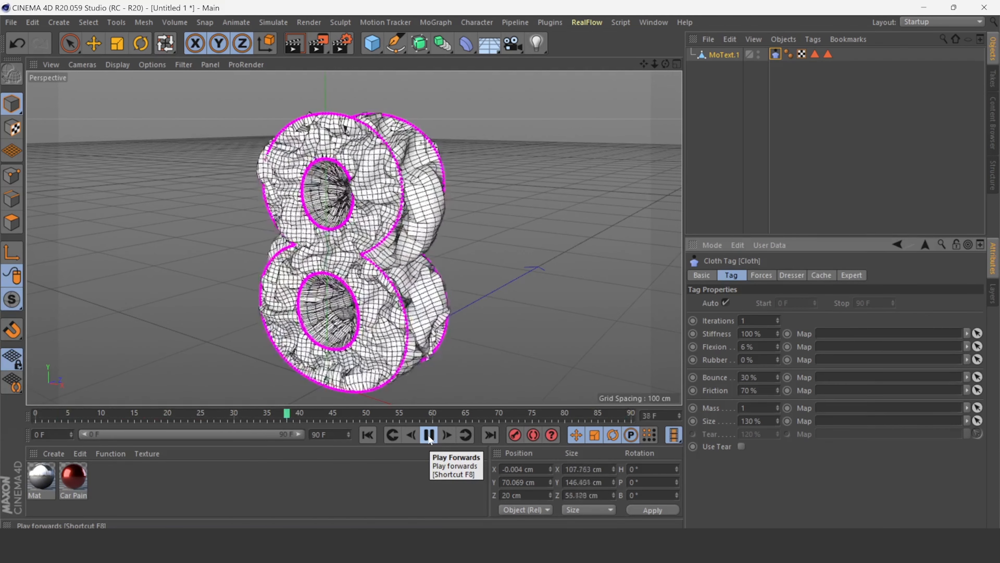
pyautogui.click(429, 435)
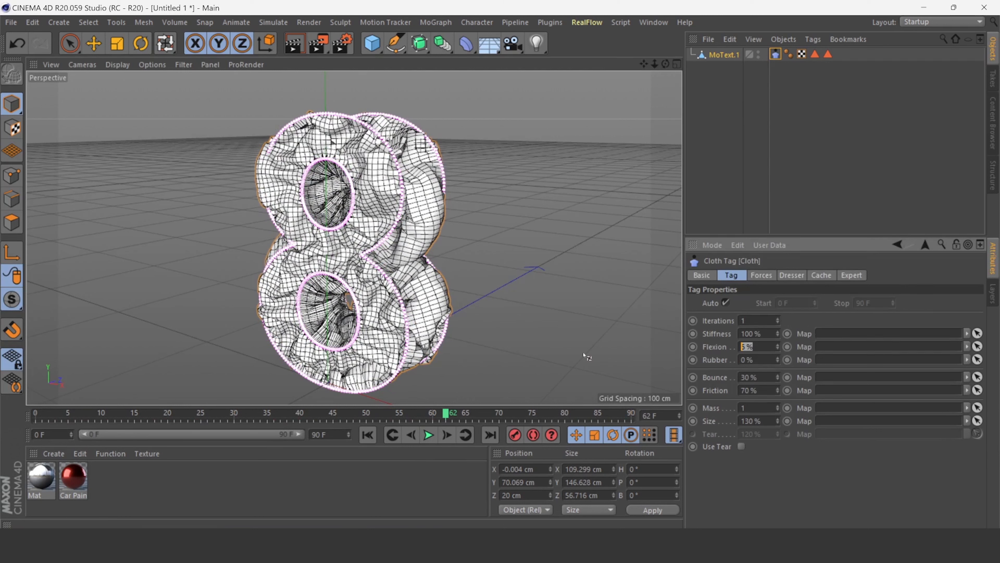
# Try a cloth Flexion of 15% and replay the simulation from the first frame
pyautogui.click(367, 435)
pyautogui.click(429, 435)
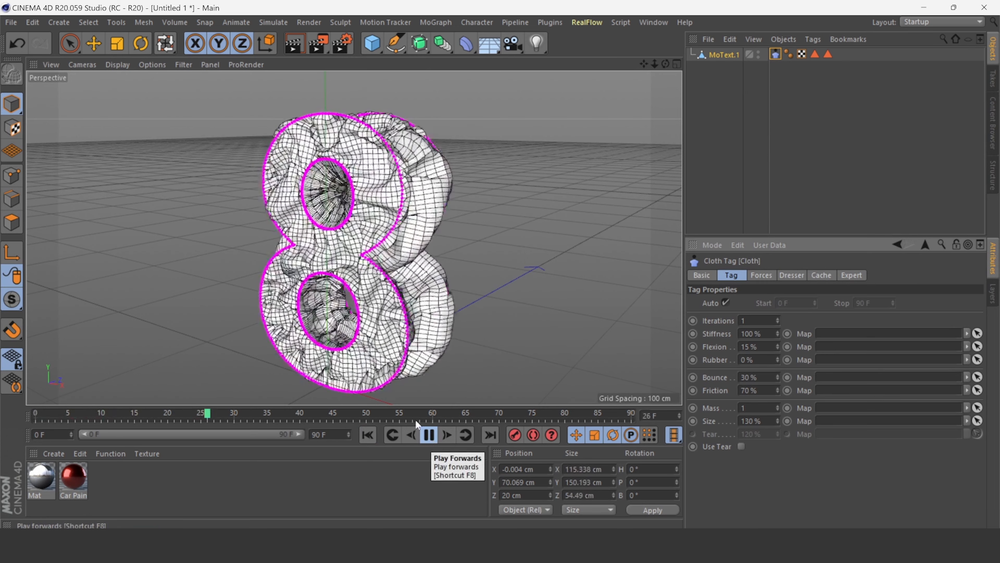
pyautogui.click(429, 435)
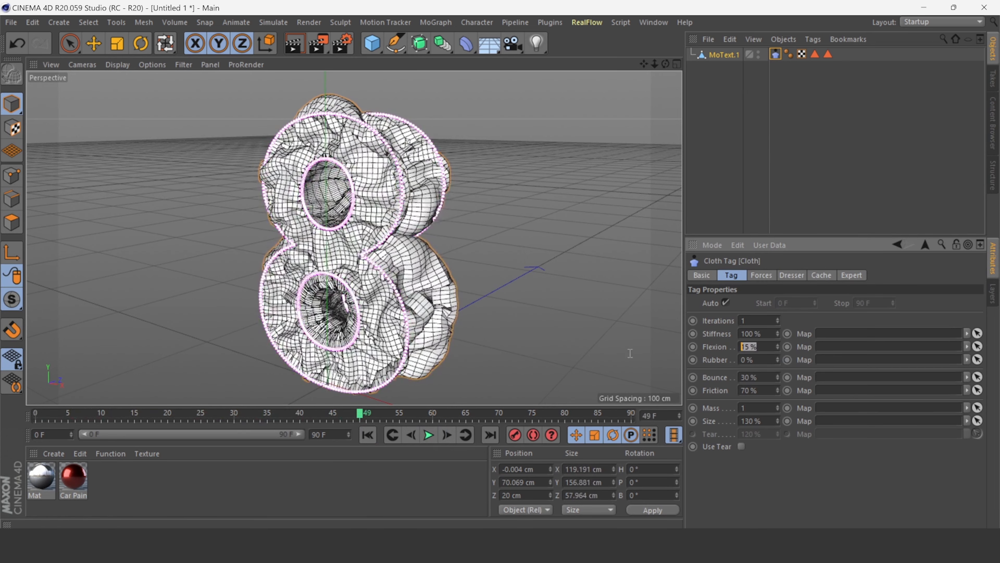
# Set the cloth's Flexion to 5% and replay the simulation from the start, stopping at frame 32
pyautogui.click(368, 435)
pyautogui.click(429, 434)
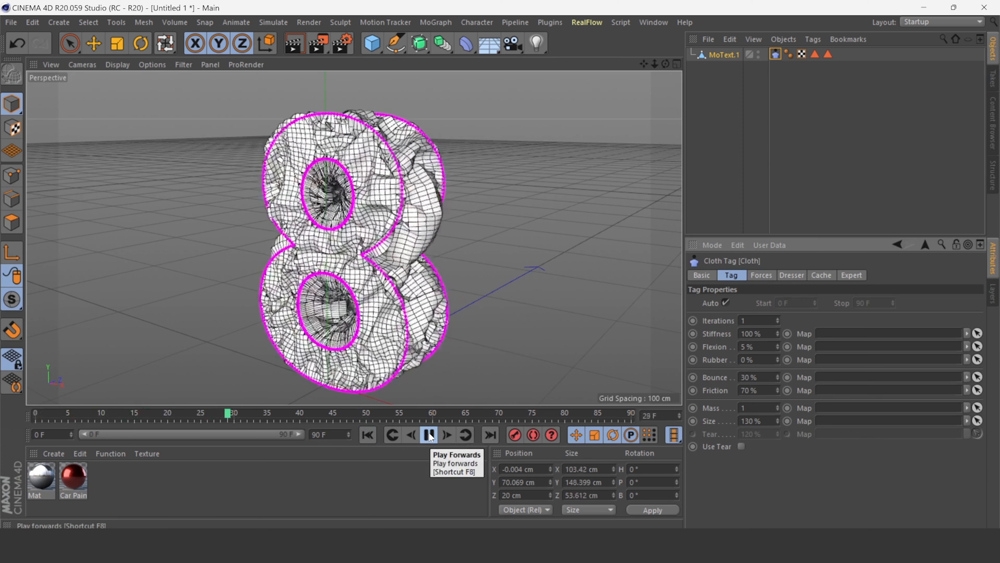
pyautogui.click(430, 434)
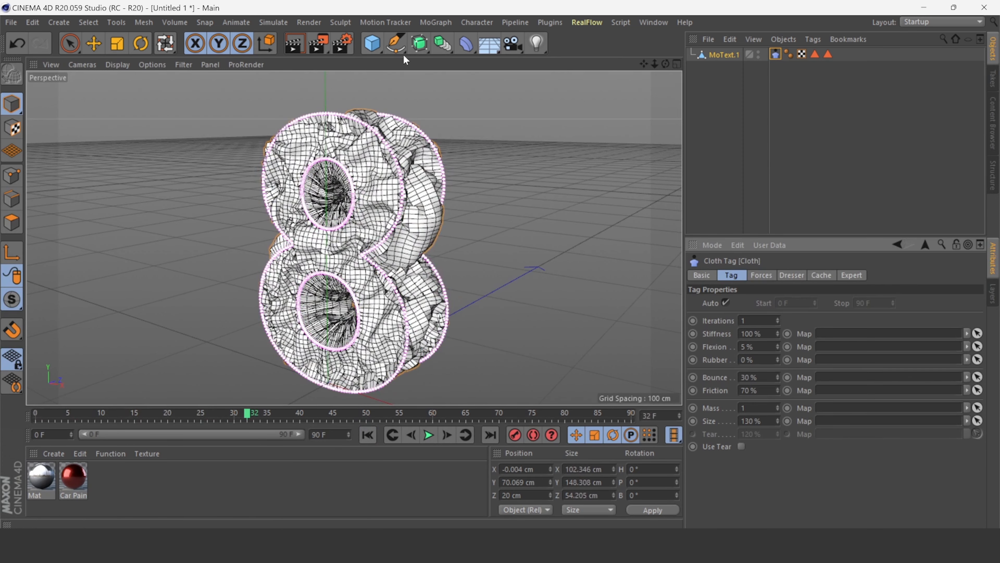
# Add an Attractor particle force to the scene
pyautogui.click(271, 24)
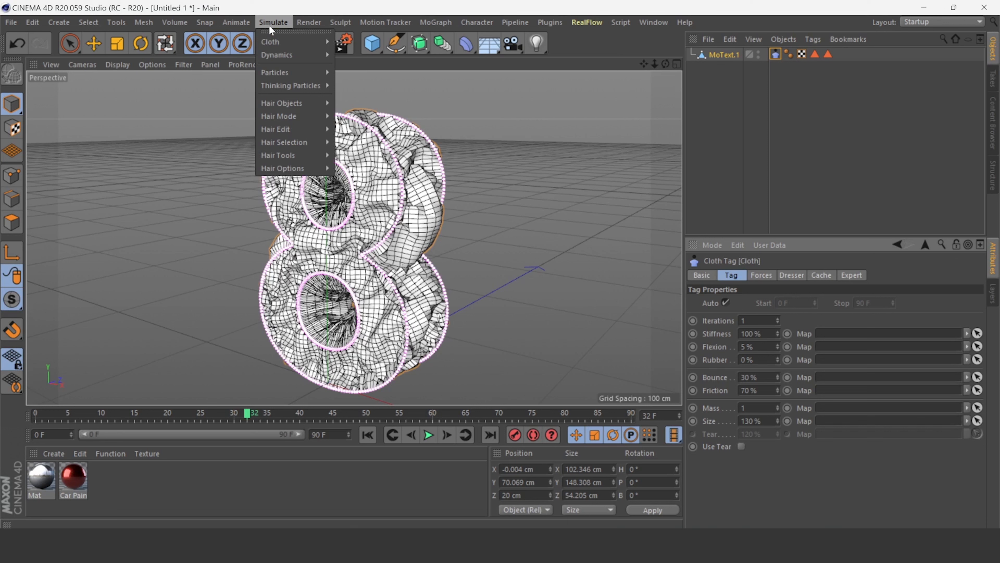
pyautogui.moveTo(282, 71)
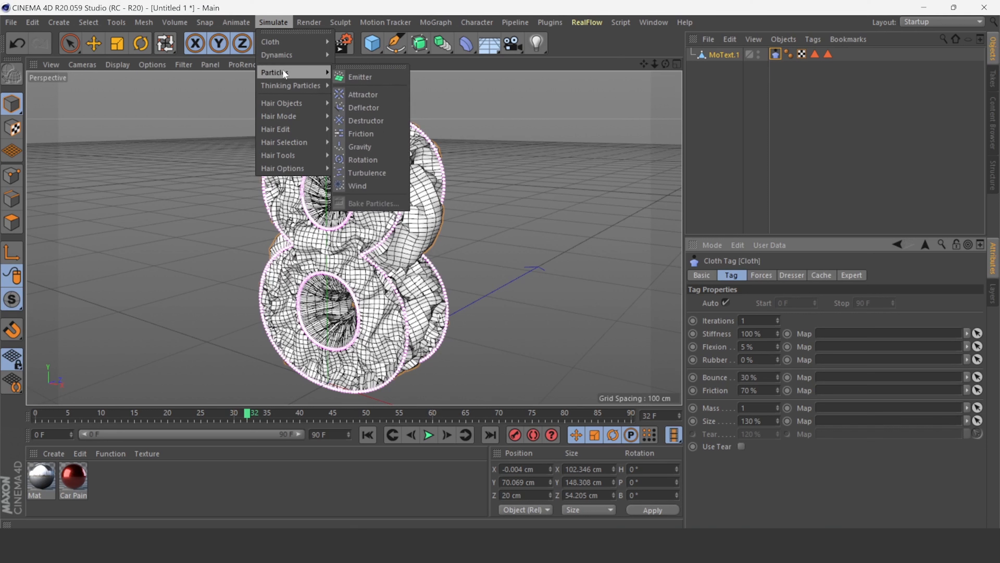
pyautogui.click(365, 95)
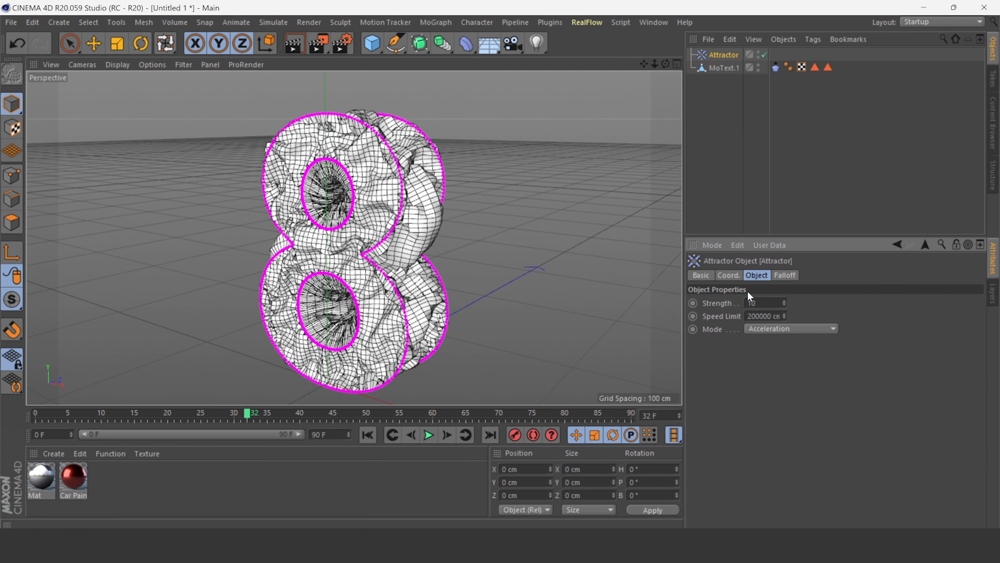
# Replay the cloth simulation from the first frame with the Attractor active, pausing at frame 47
pyautogui.click(368, 435)
pyautogui.click(429, 435)
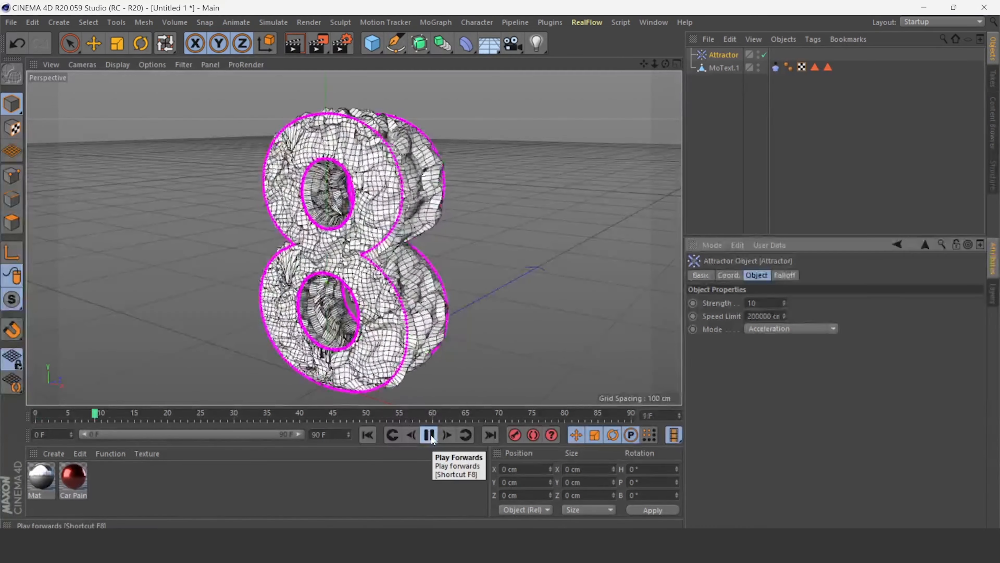
pyautogui.click(429, 434)
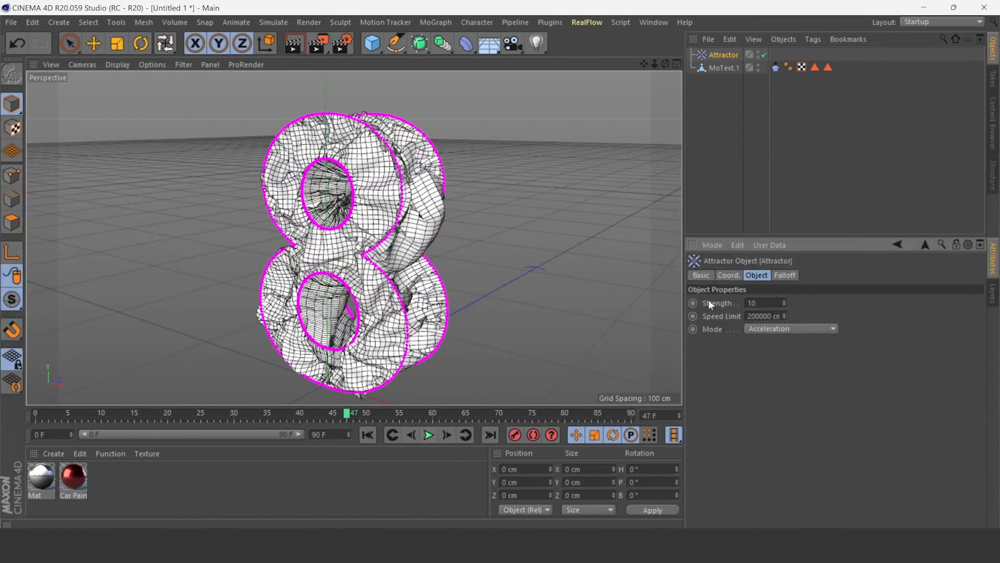
# Set the Attractor's Strength to -15 and replay the simulation from the first frame, pausing at frame 3 of the second loop
pyautogui.write('-15')
pyautogui.press('Return')
pyautogui.click(368, 435)
pyautogui.click(429, 434)
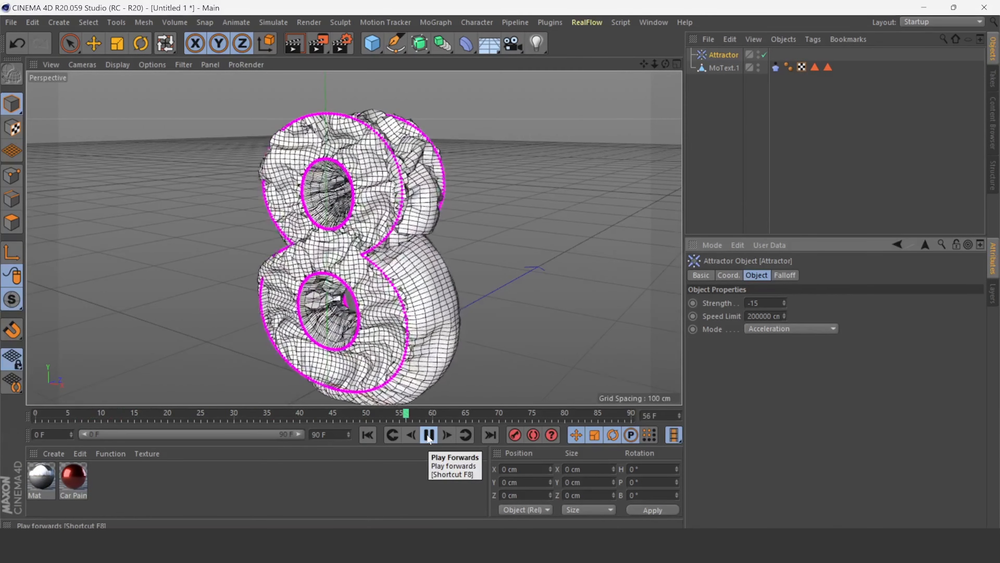
pyautogui.click(428, 435)
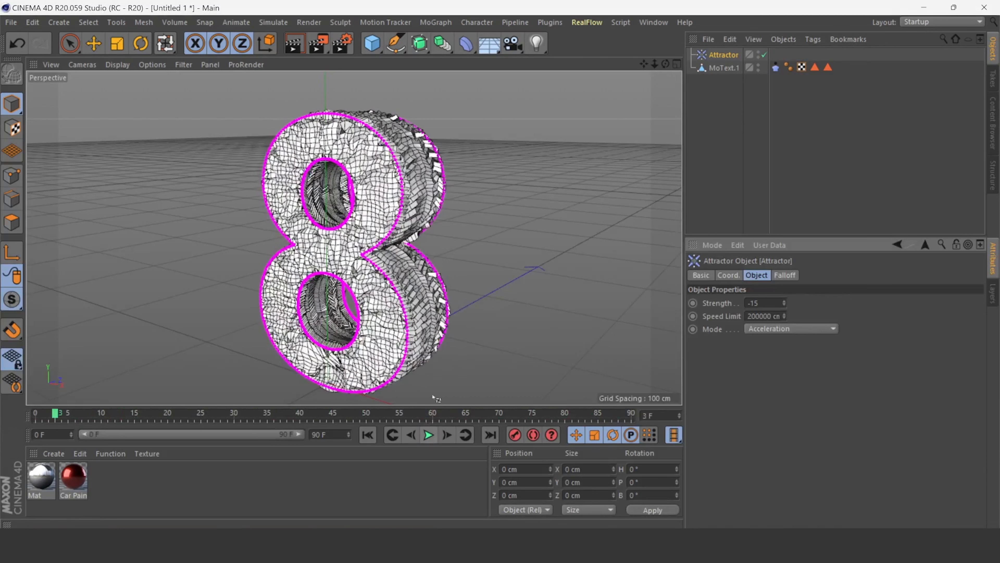
# Add a Subdivision Surface, nest MoText.1 under it, and display the viewport with smooth shading and no wireframe lines
pyautogui.click(713, 70)
pyautogui.moveTo(420, 44); pyautogui.dragTo(507, 68)
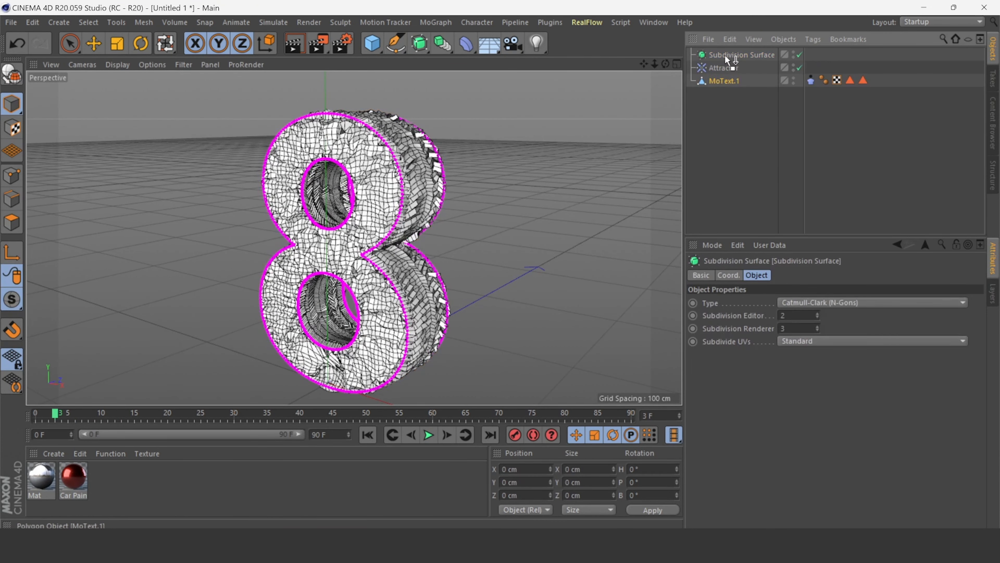
pyautogui.moveTo(728, 60); pyautogui.dragTo(729, 60)
pyautogui.click(119, 64)
pyautogui.click(136, 85)
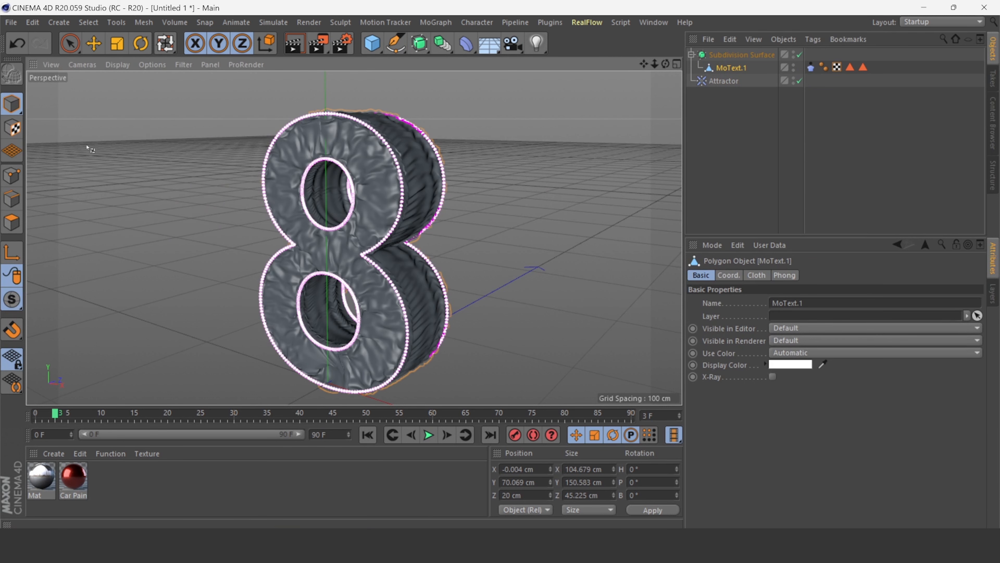
# Play the simulation on the smoothed 8 and inspect its wrinkles from another angle, pausing at frame 11
pyautogui.click(507, 308)
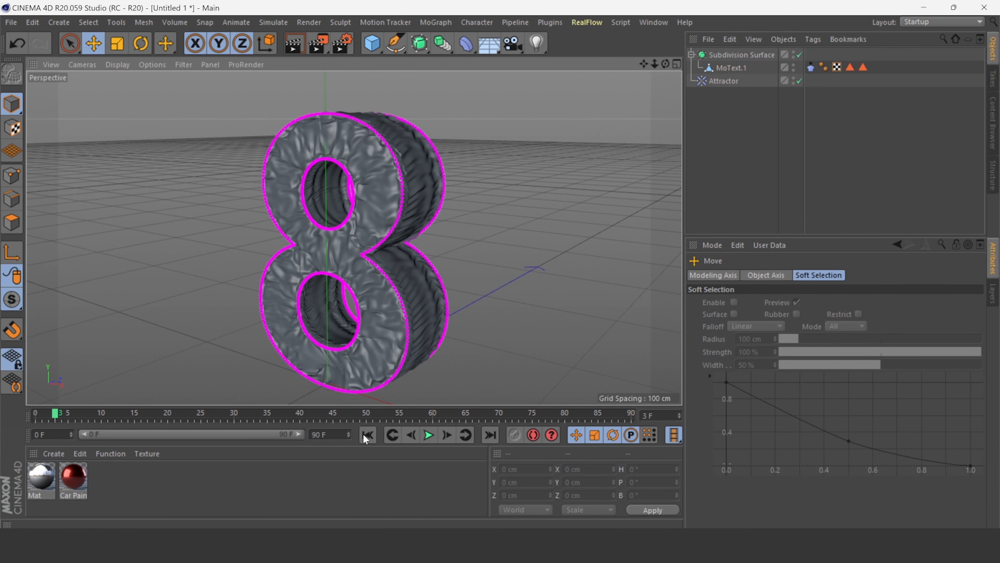
pyautogui.click(429, 435)
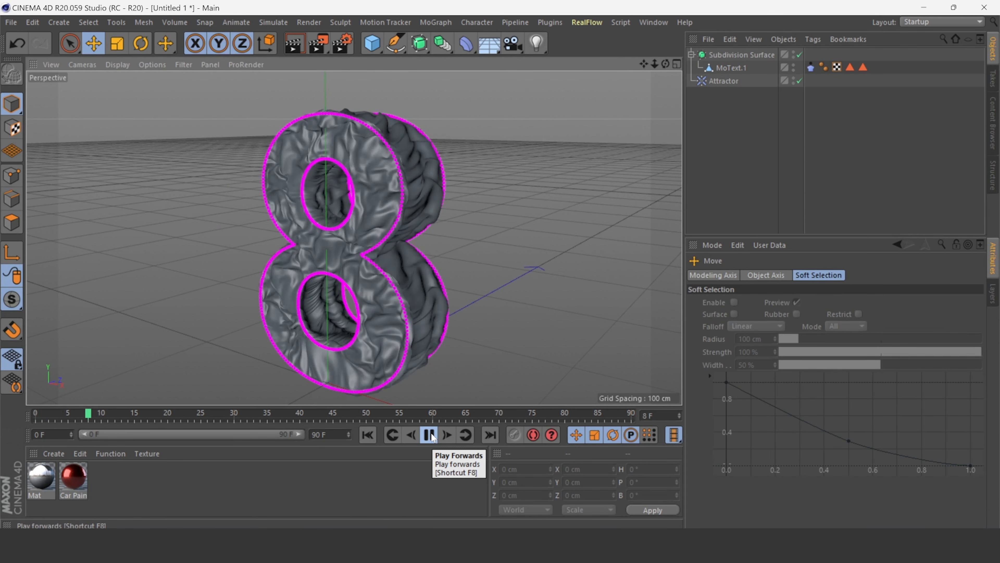
pyautogui.moveTo(665, 63); pyautogui.dragTo(658, 26)
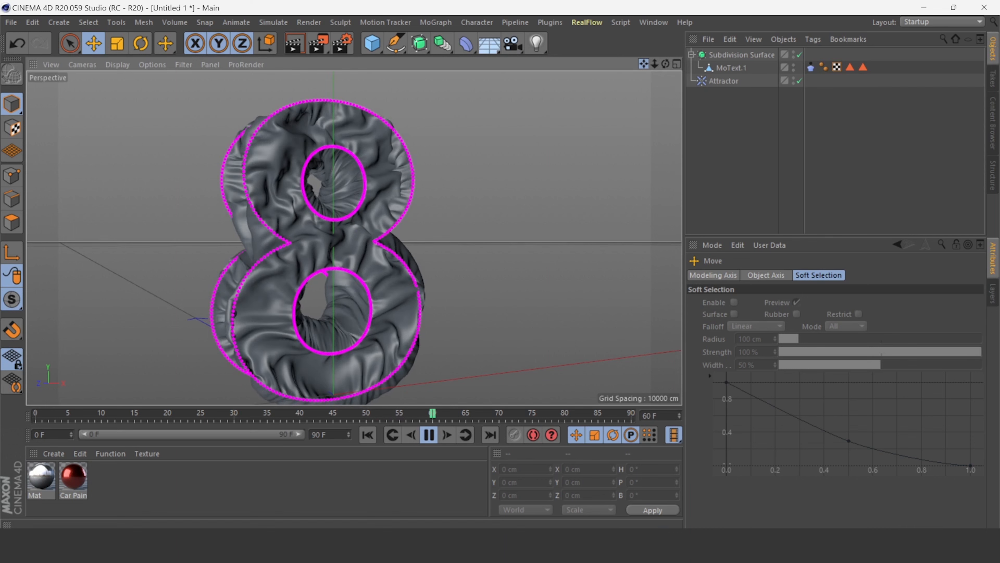
pyautogui.moveTo(643, 64)
pyautogui.mouseDown()
pyautogui.moveTo(651, 55)
pyautogui.moveTo(627, 67)
pyautogui.moveTo(655, 63)
pyautogui.mouseUp()
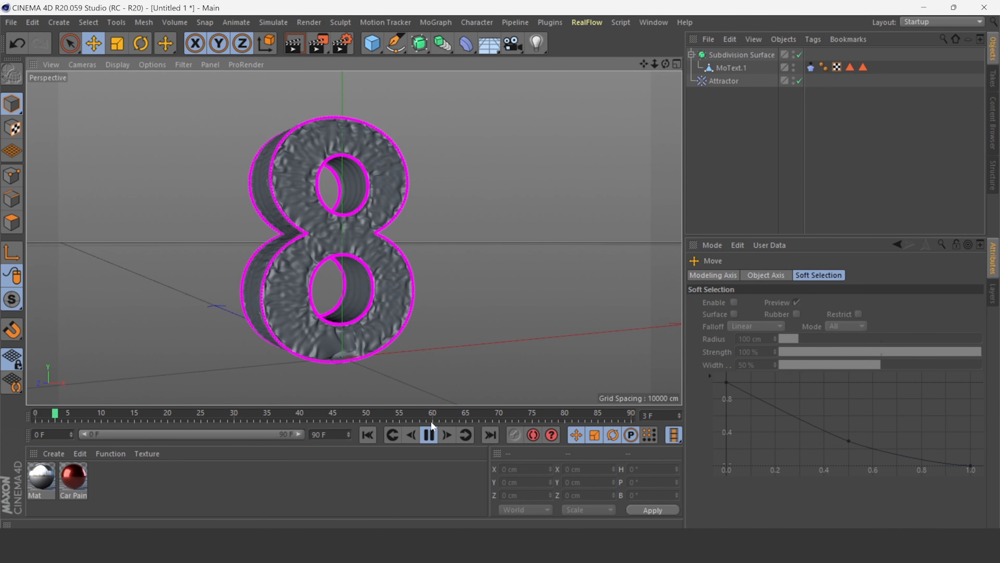
pyautogui.click(429, 433)
# Try an Attractor Strength of -55 and replay the simulation from the first frame, pausing at frame 59
pyautogui.click(709, 81)
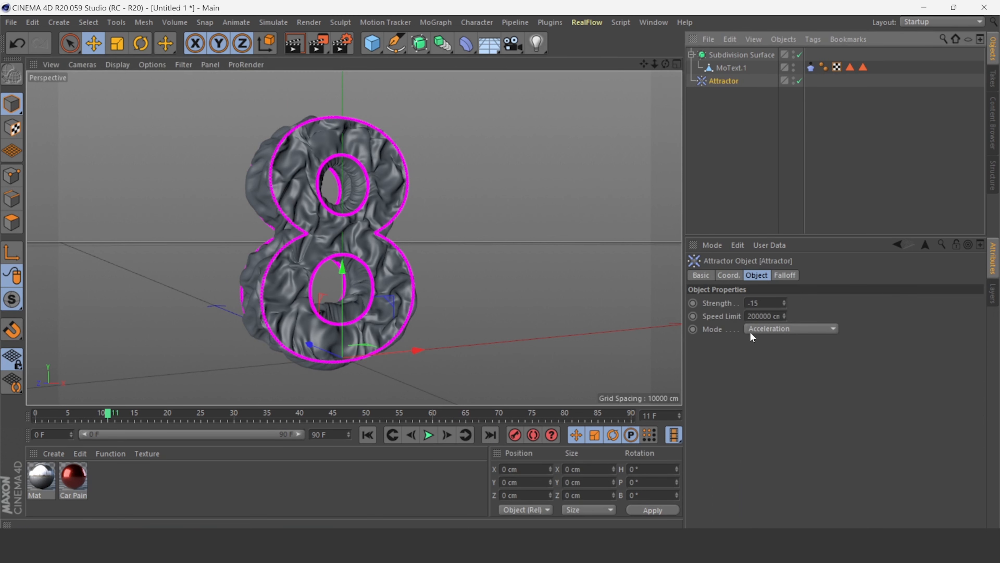
pyautogui.click(761, 302)
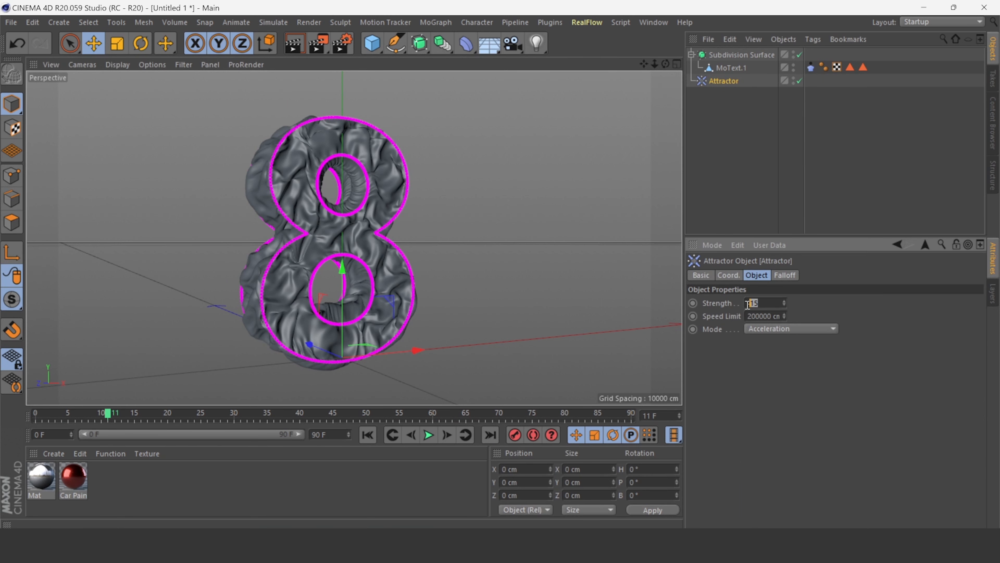
pyautogui.click(507, 315)
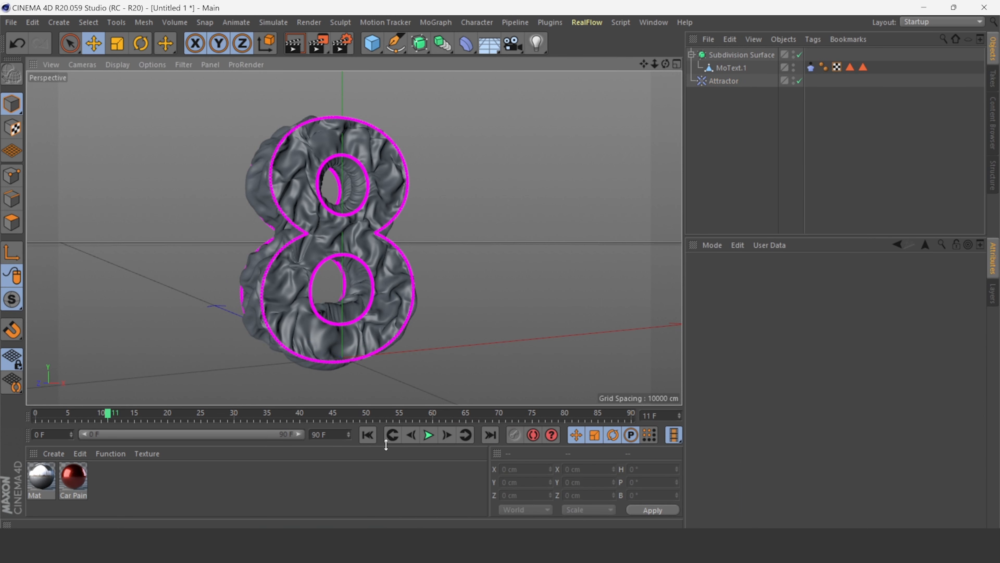
pyautogui.click(367, 435)
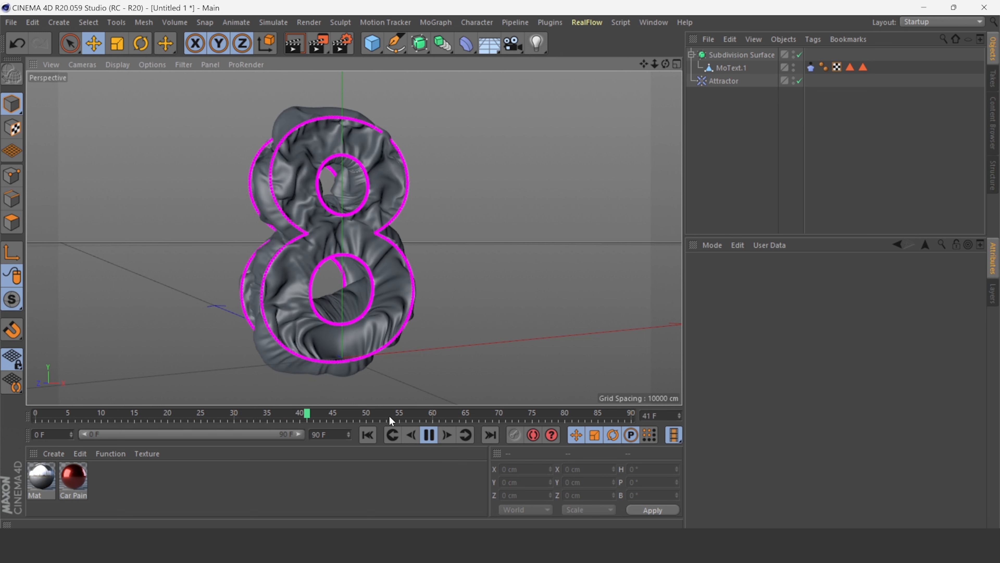
pyautogui.click(428, 434)
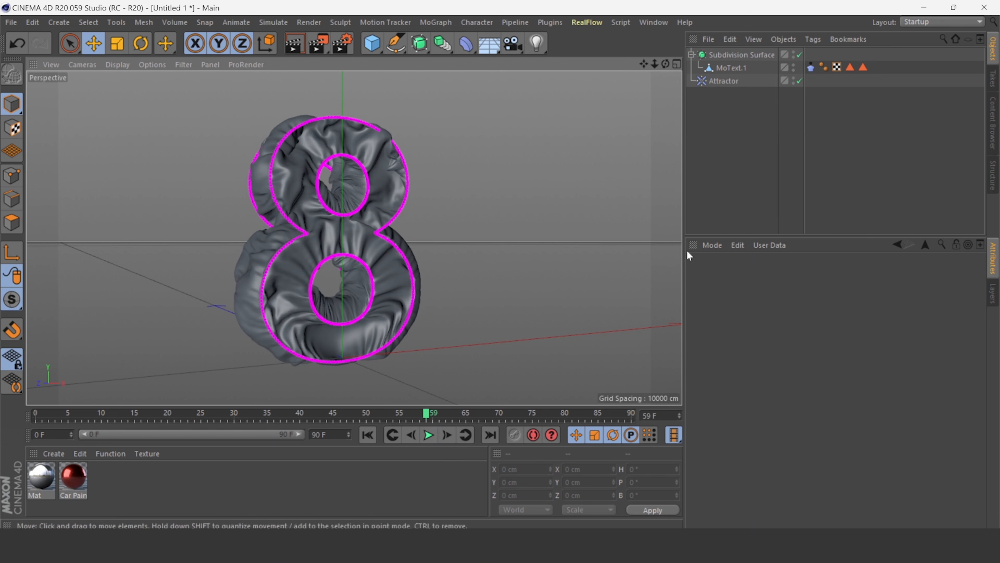
# Try a positive Attractor Strength by removing the minus sign, and replay the simulation from the start, pausing at frame 33
pyautogui.click(729, 81)
pyautogui.moveTo(764, 304); pyautogui.dragTo(716, 299)
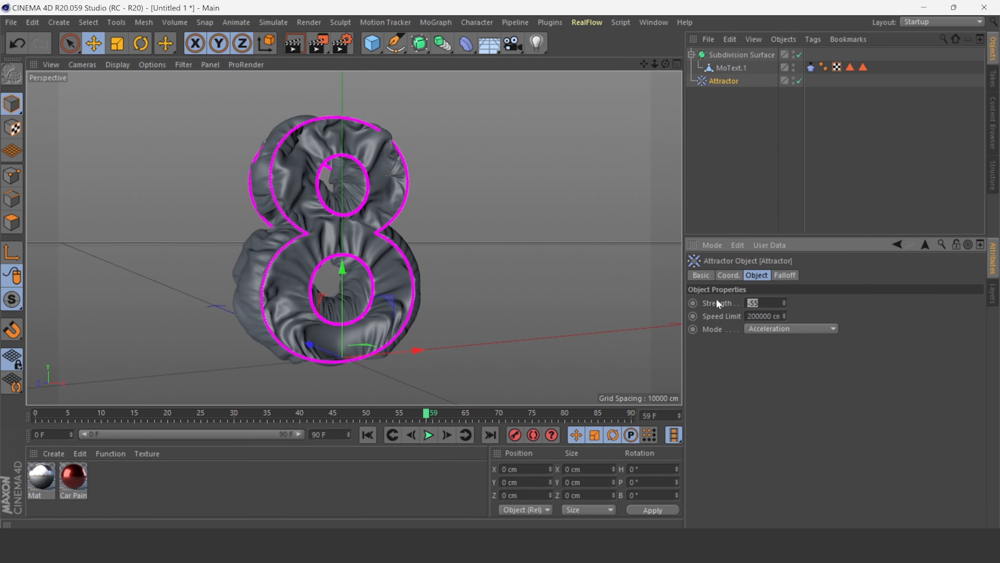
pyautogui.click(752, 301)
pyautogui.press('BackSpace')
pyautogui.click(535, 335)
pyautogui.click(367, 436)
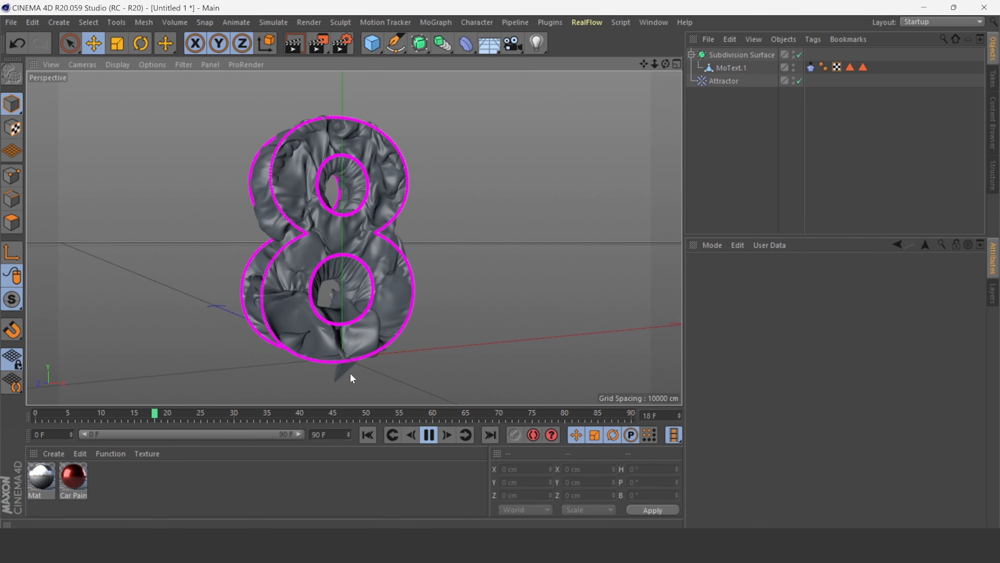
pyautogui.click(428, 435)
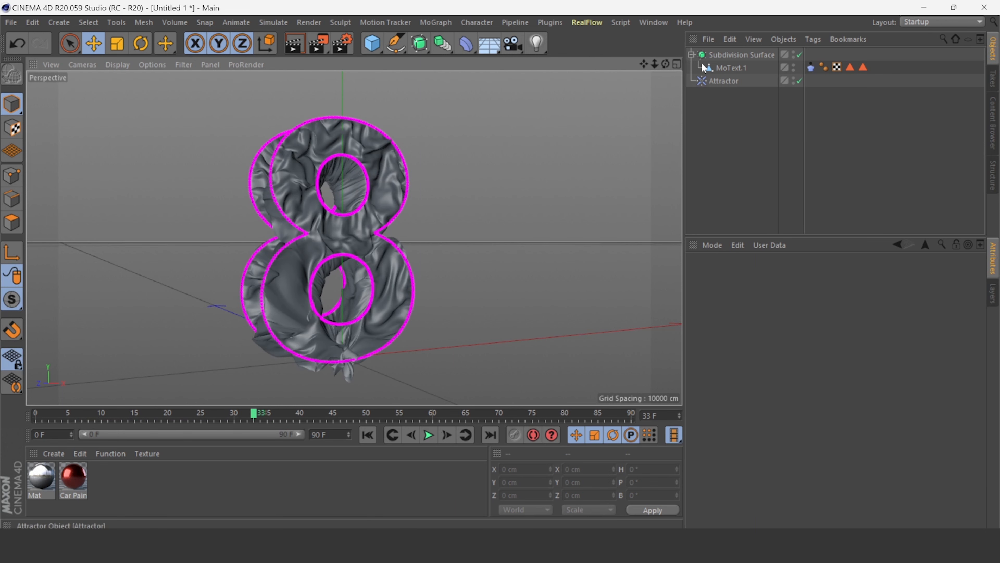
# Set the Attractor's Strength back to a negative value and replay the simulation from the first frame, pausing at frame 51
pyautogui.click(723, 81)
pyautogui.doubleClick(748, 304)
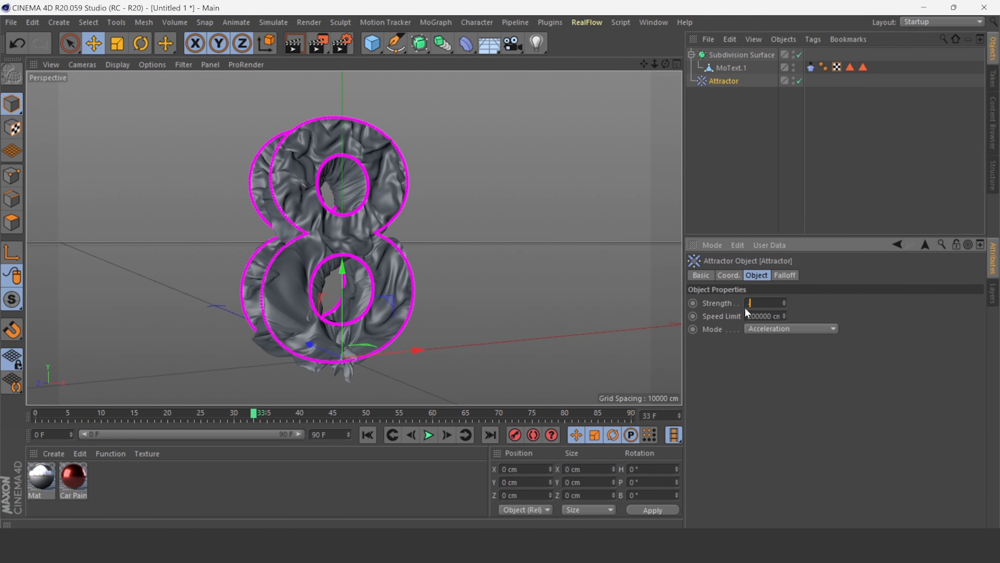
pyautogui.click(440, 352)
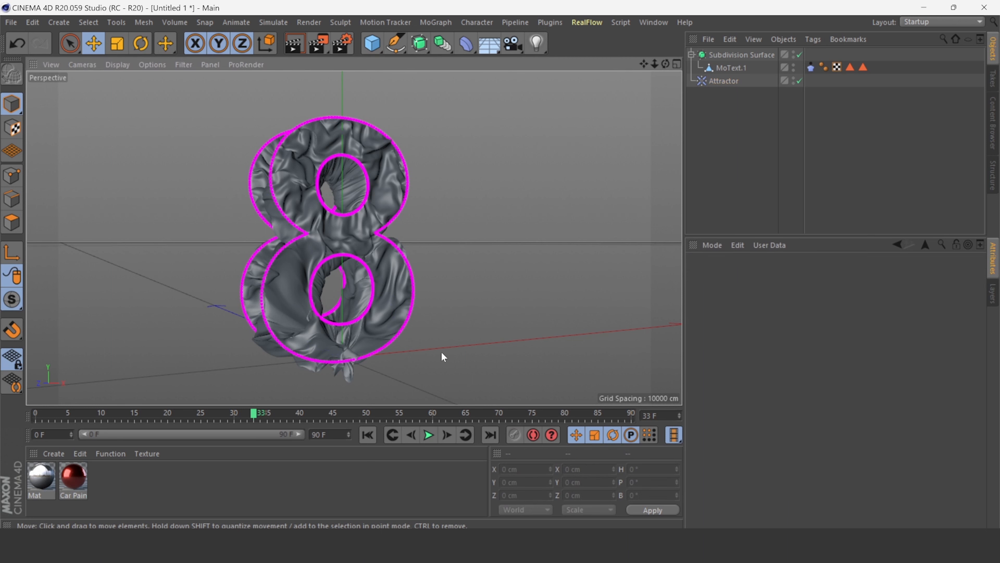
pyautogui.click(368, 435)
pyautogui.click(428, 435)
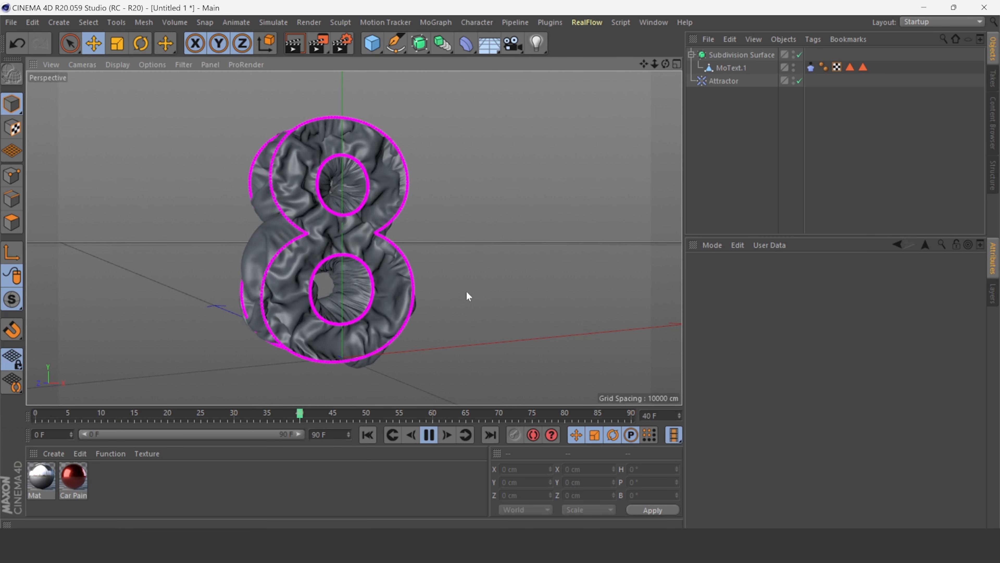
pyautogui.click(429, 435)
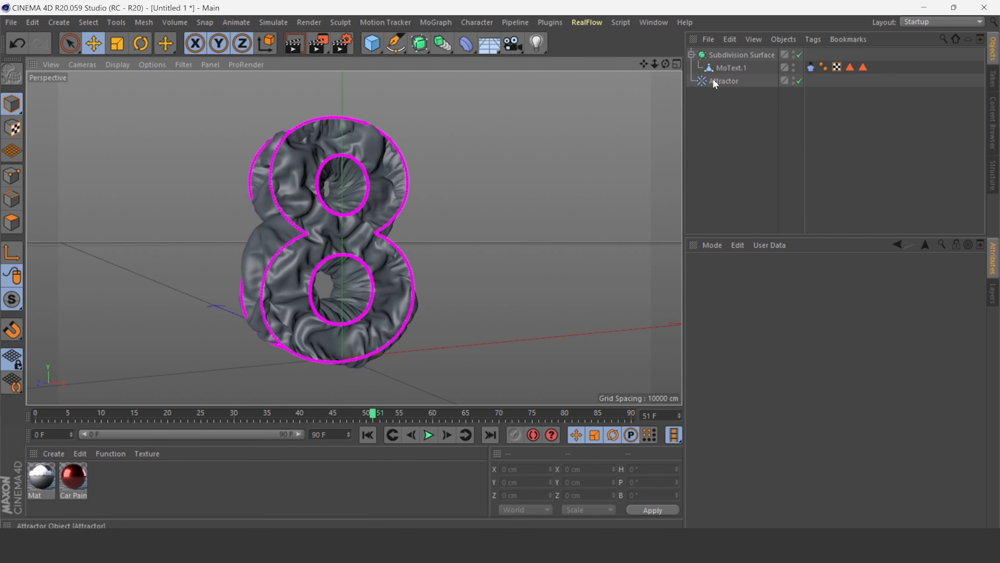
# Open the Size value of MoText.1's Cloth tag for editing
pyautogui.click(723, 81)
pyautogui.click(812, 68)
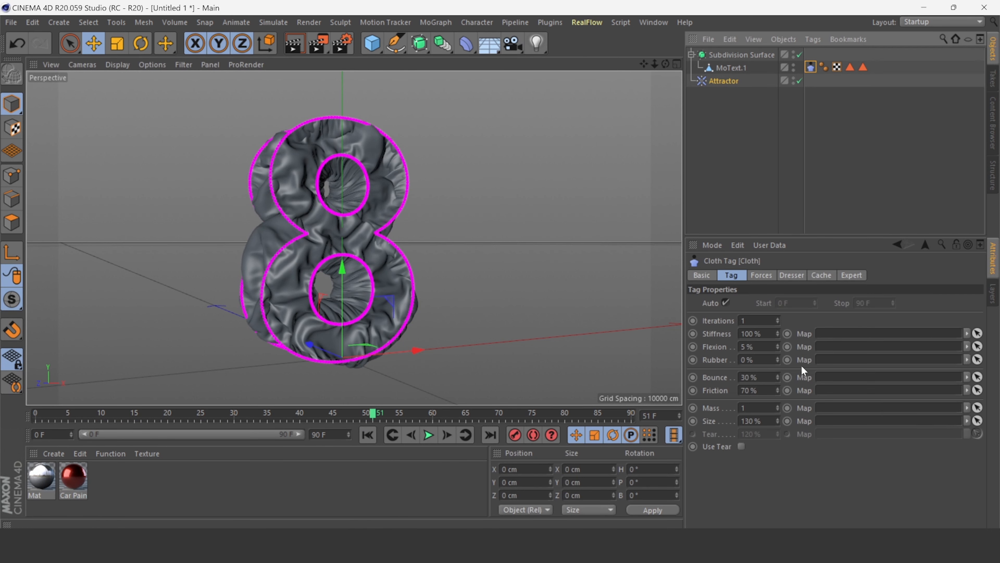
pyautogui.click(747, 419)
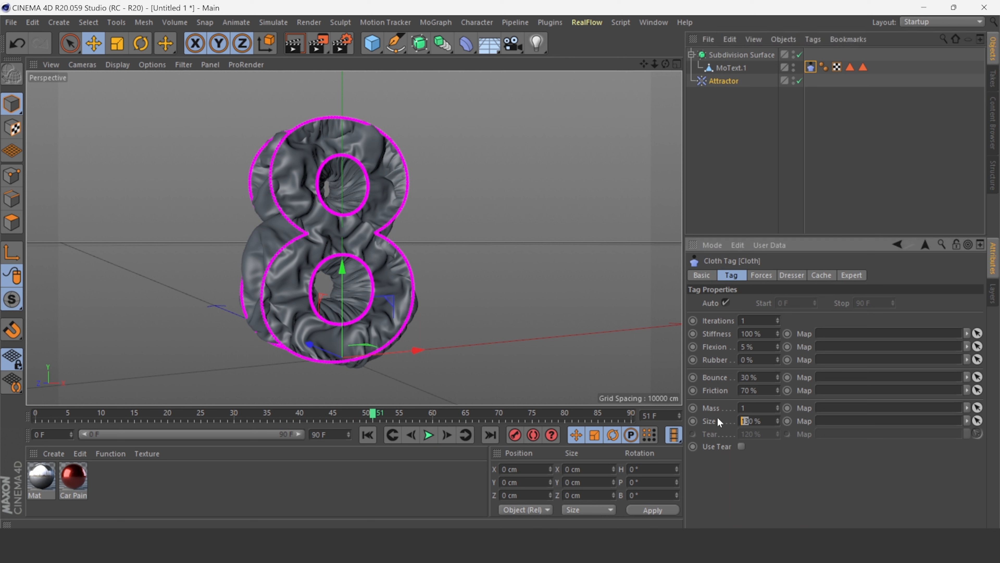